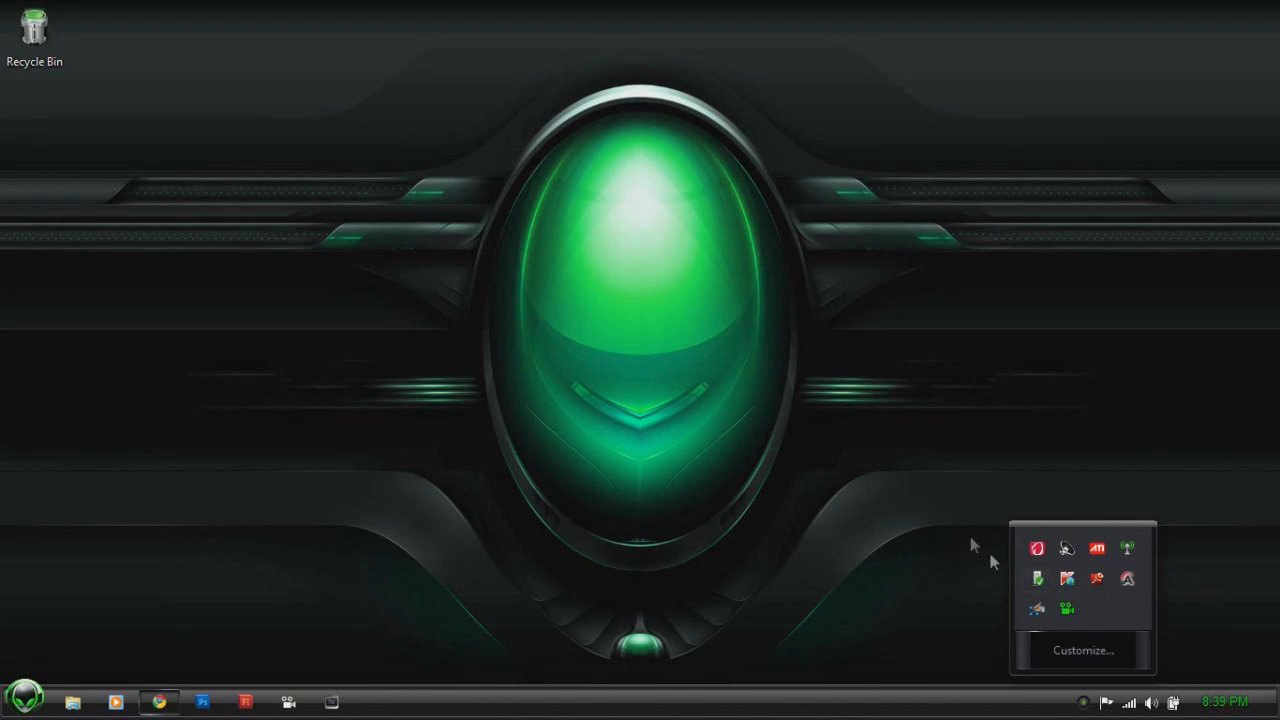
- Dismiss the tray icons popup and launch Photoshop CS5 from the taskbar
left_click(491, 356)
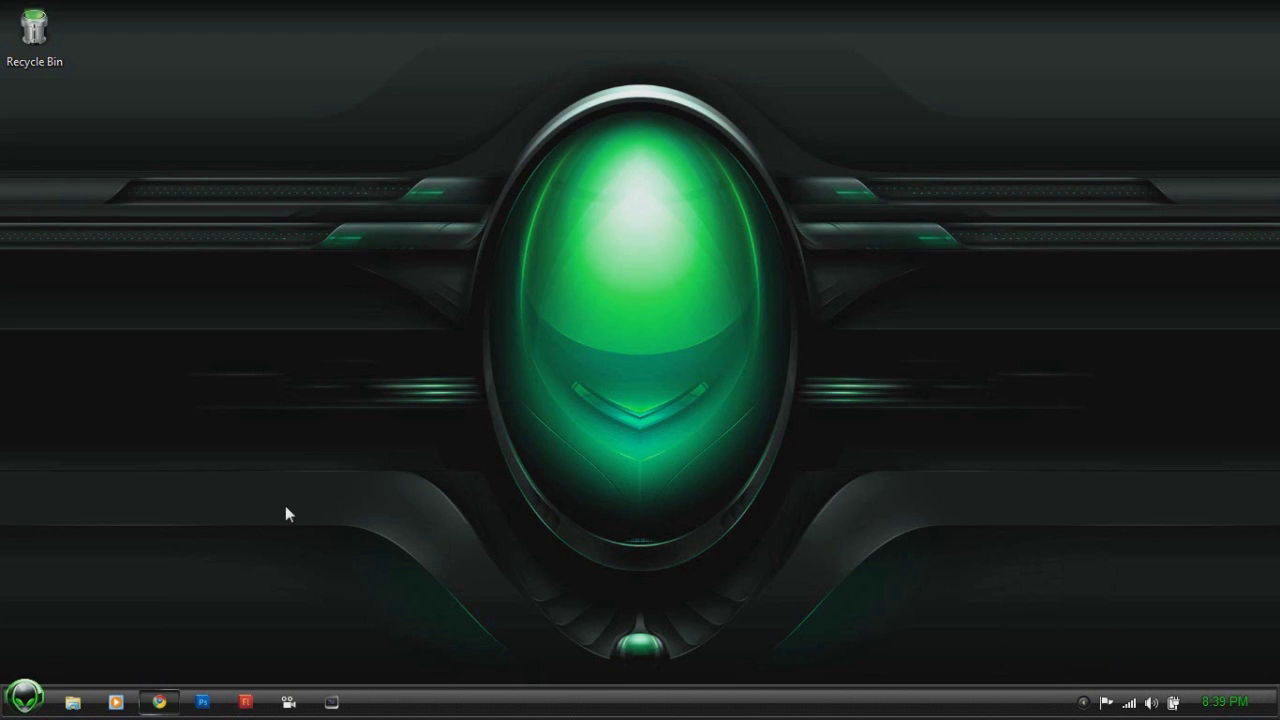
left_click(202, 702)
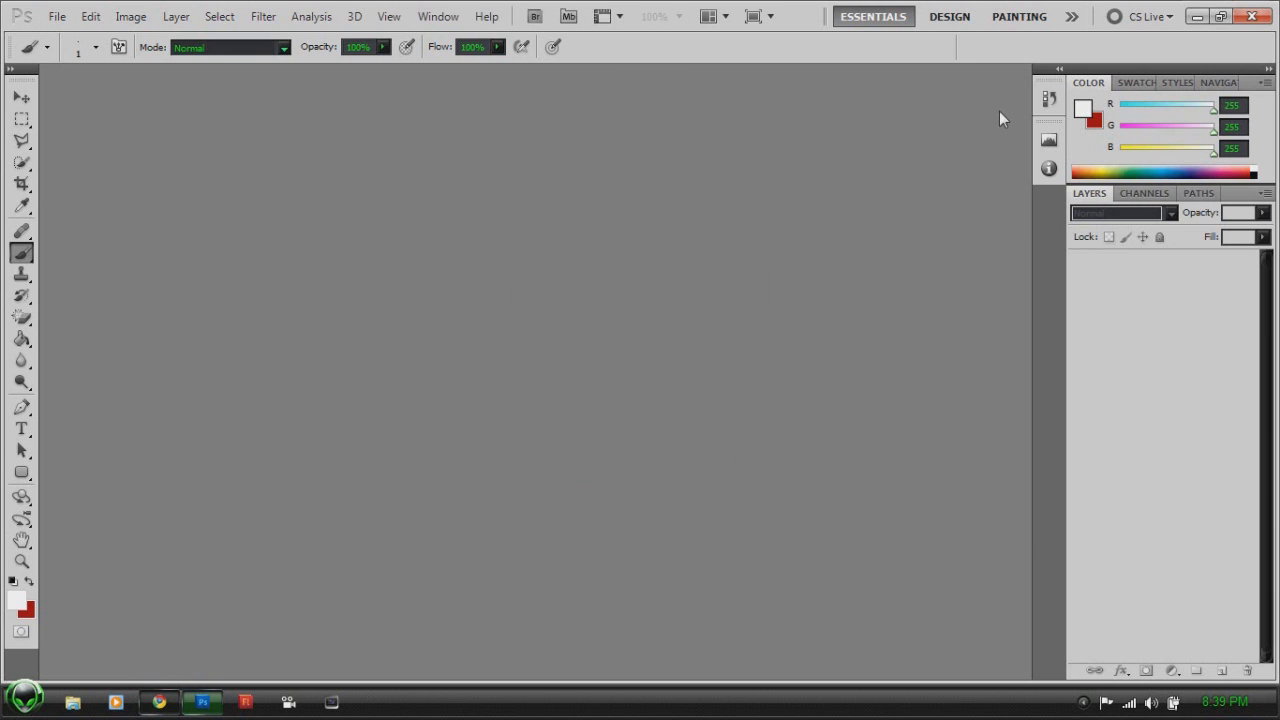
- Switch the workspace from Painting to Essentials and bring up the File menu
left_click(1018, 17)
left_click(57, 17)
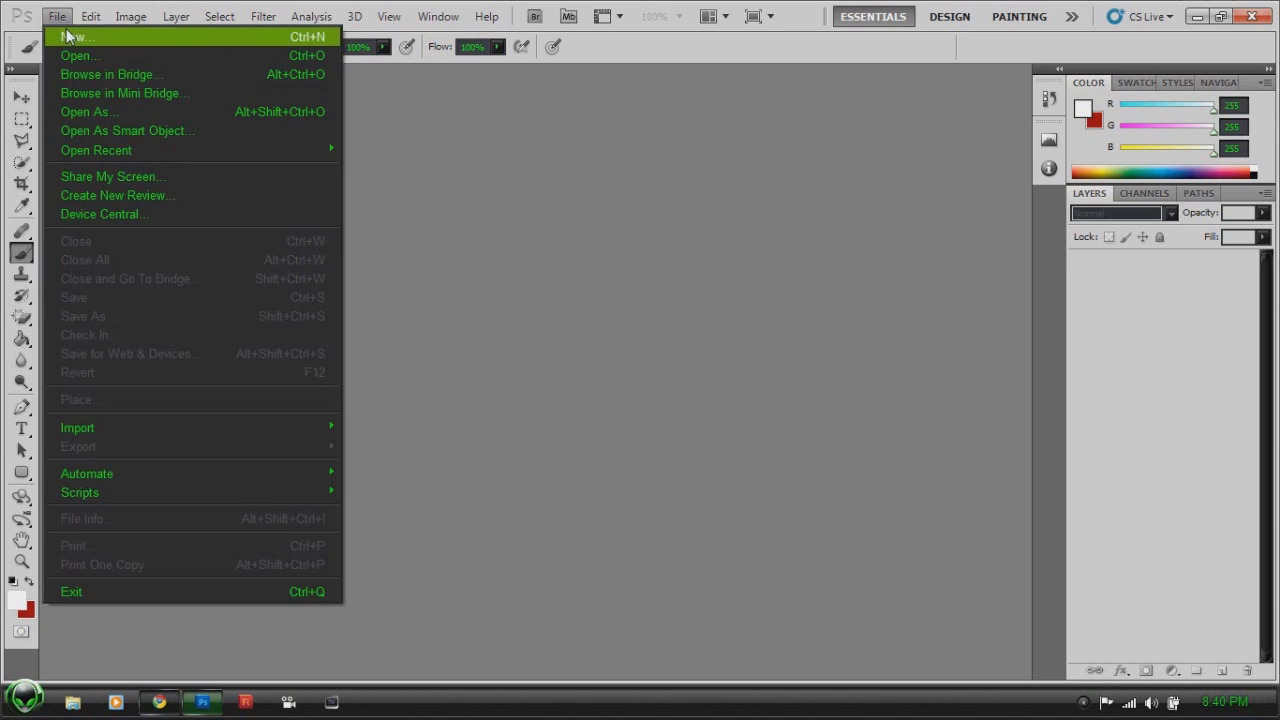
- Create an 800×800 px RGB Color document with White background contents via File > New
left_click(68, 35)
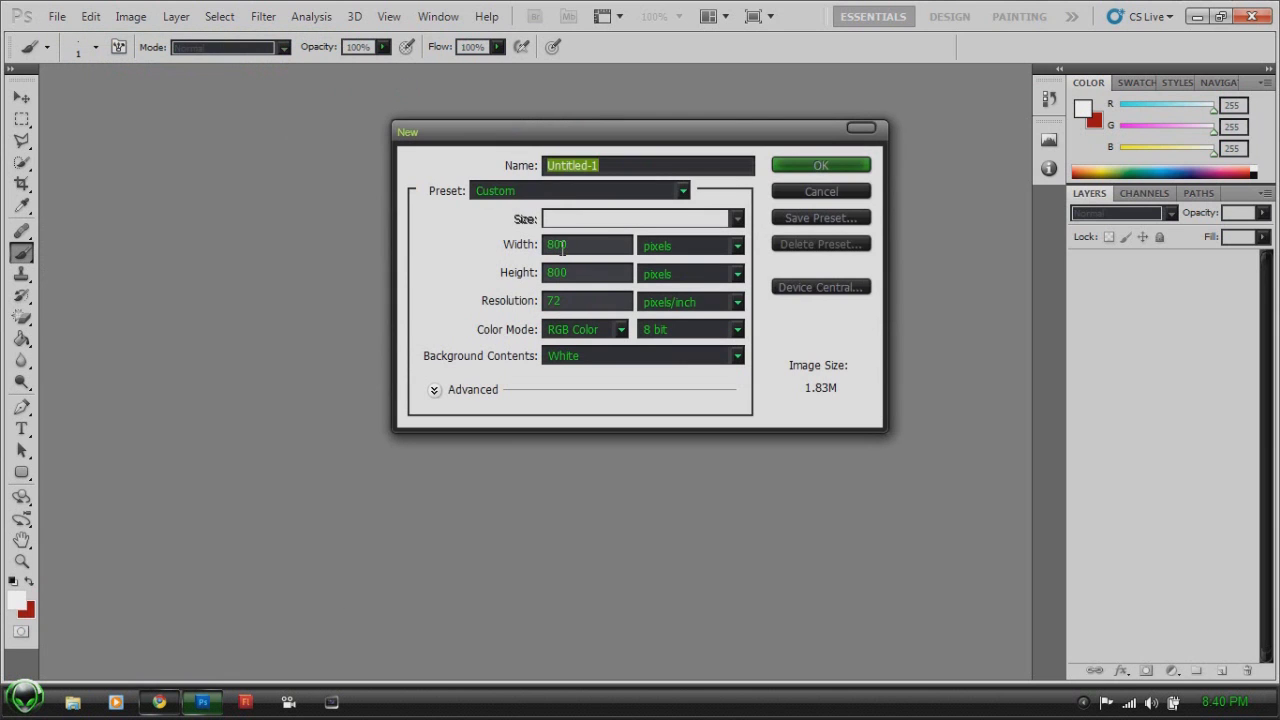
left_click_drag(572, 246, 465, 240)
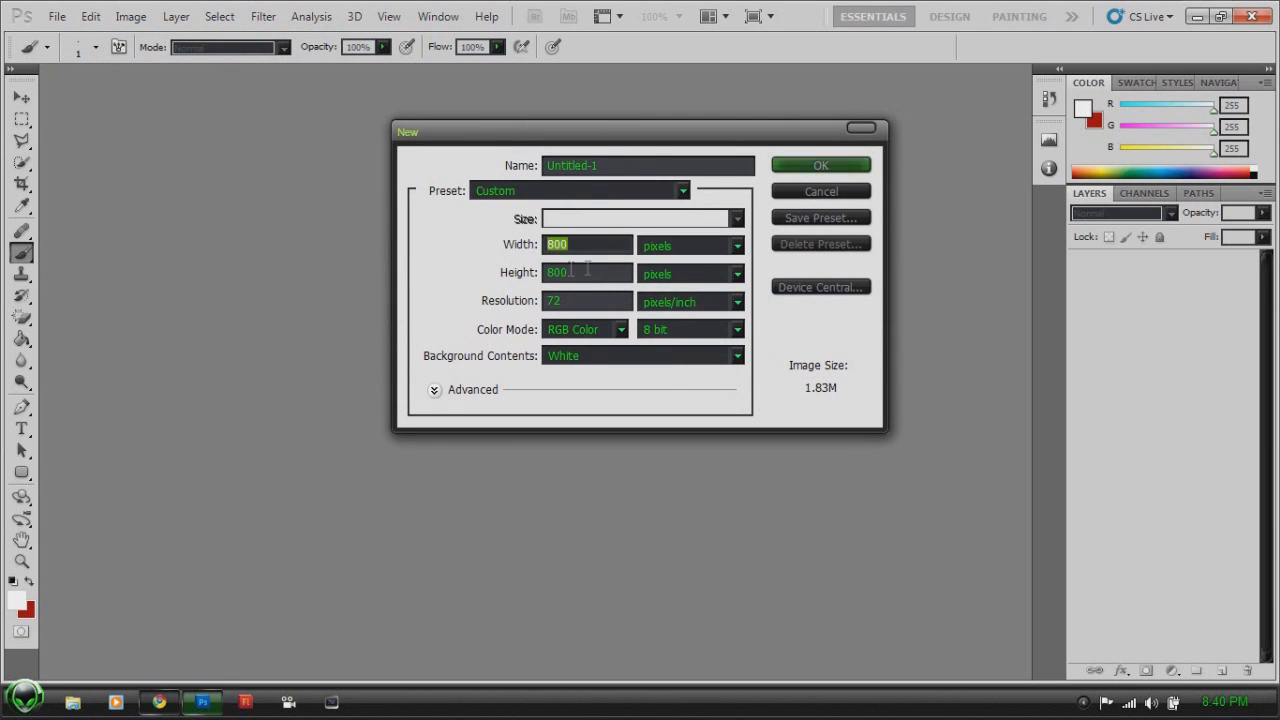
left_click_drag(590, 270, 423, 258)
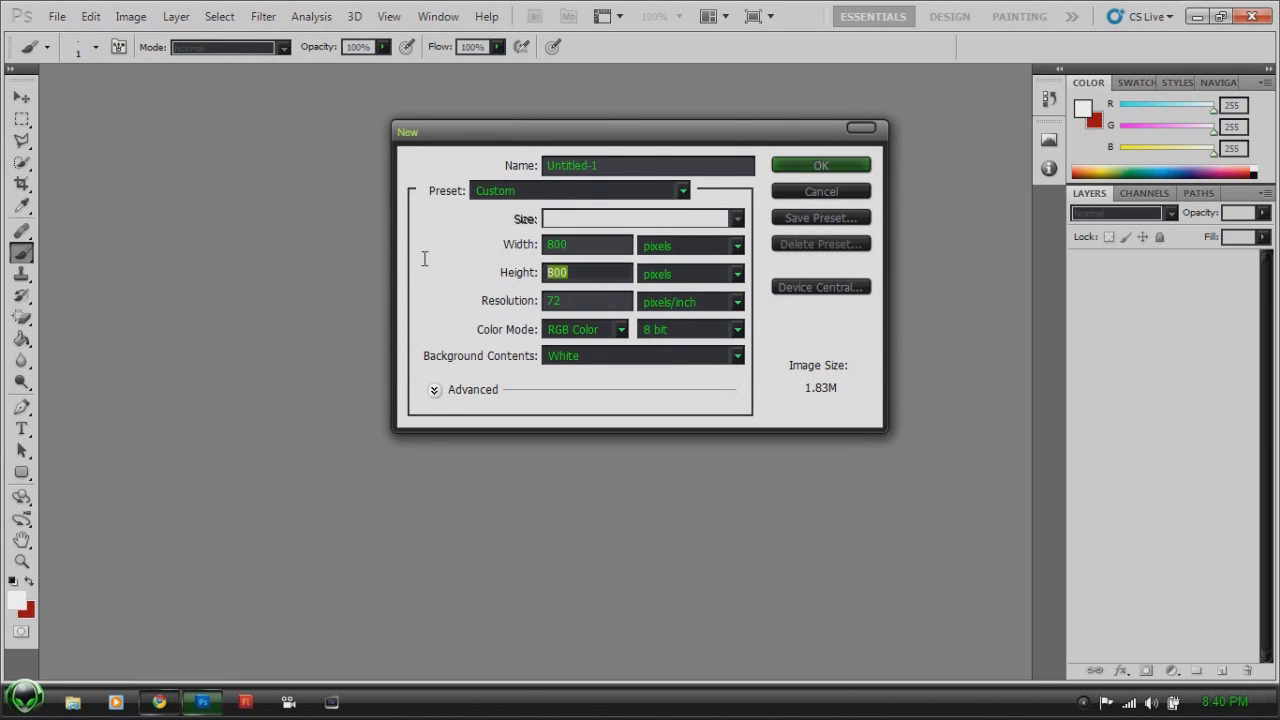
left_click(614, 357)
left_click(595, 330)
left_click(596, 330)
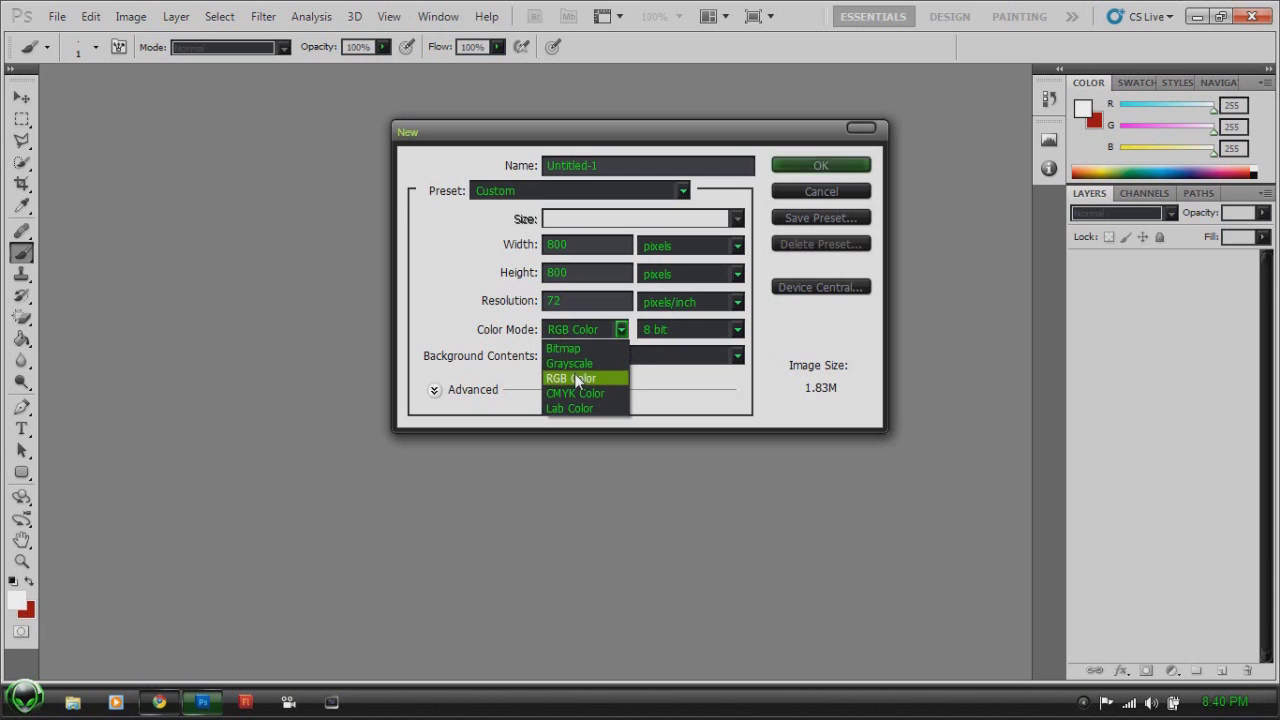
left_click(598, 376)
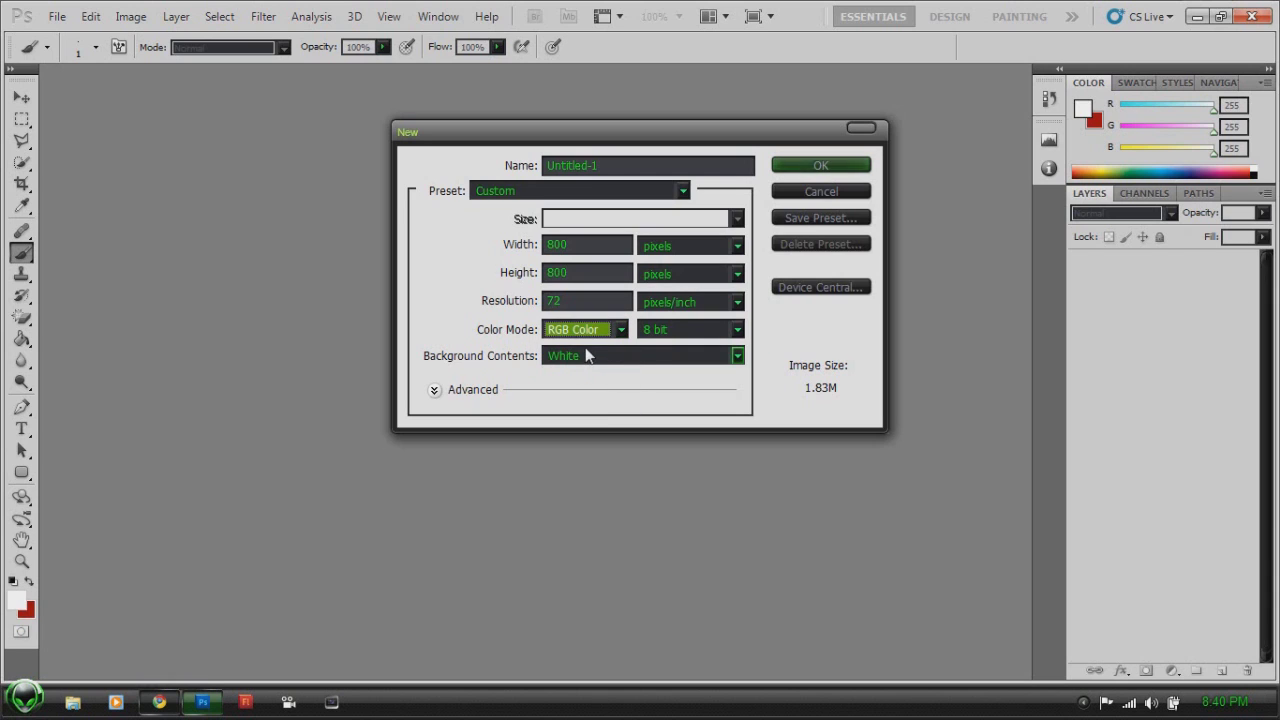
left_click(730, 357)
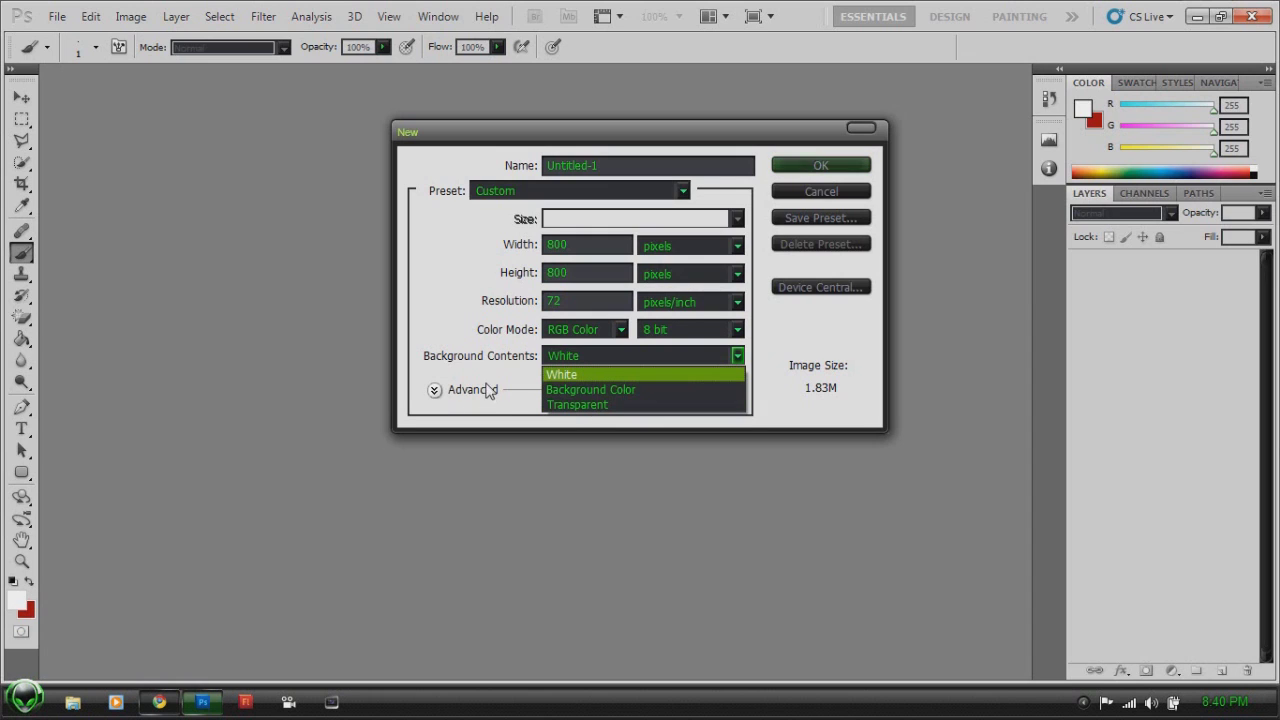
left_click(575, 374)
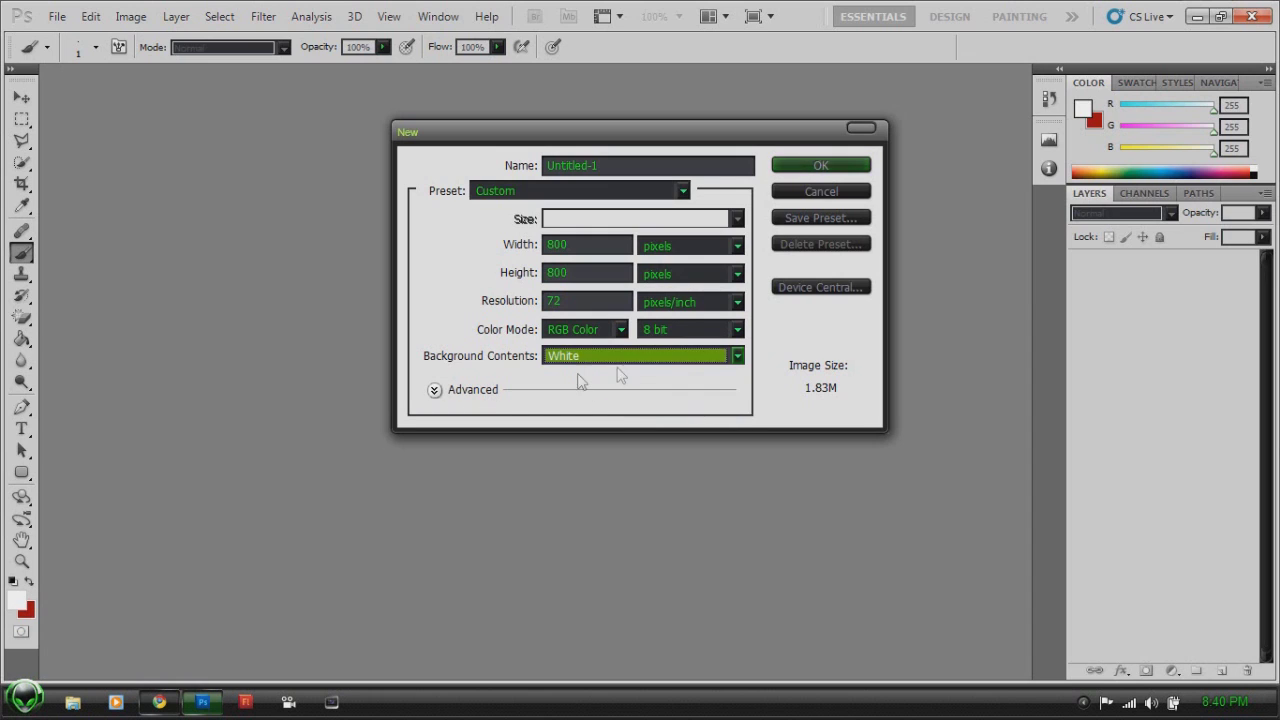
left_click(797, 175)
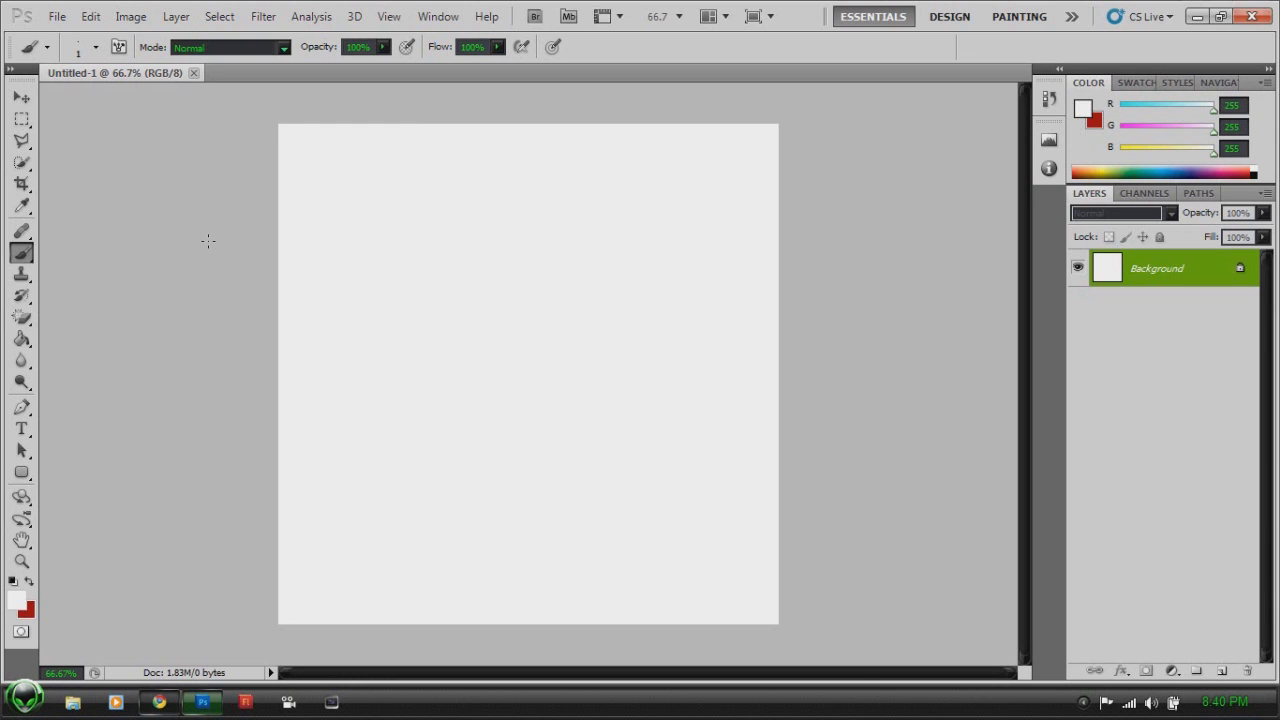
- Open the New Layer dialog from the Layer > New submenu
left_click(177, 18)
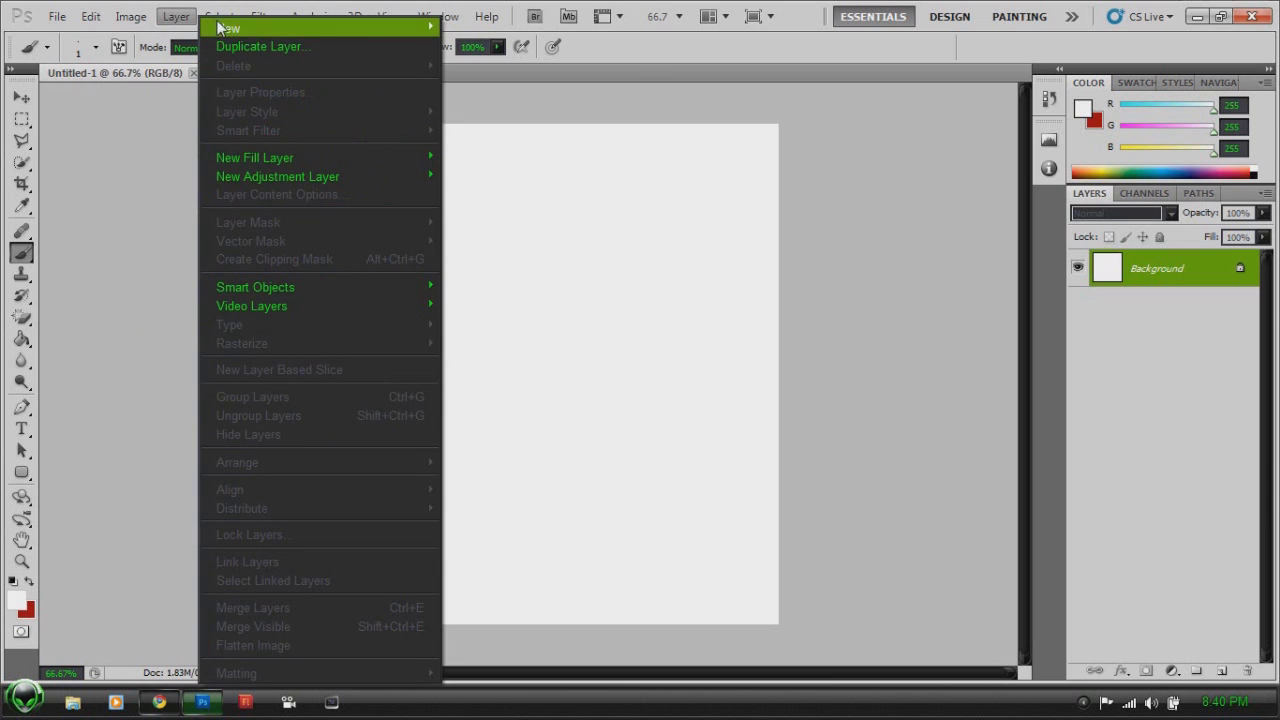
mouse_move(264, 31)
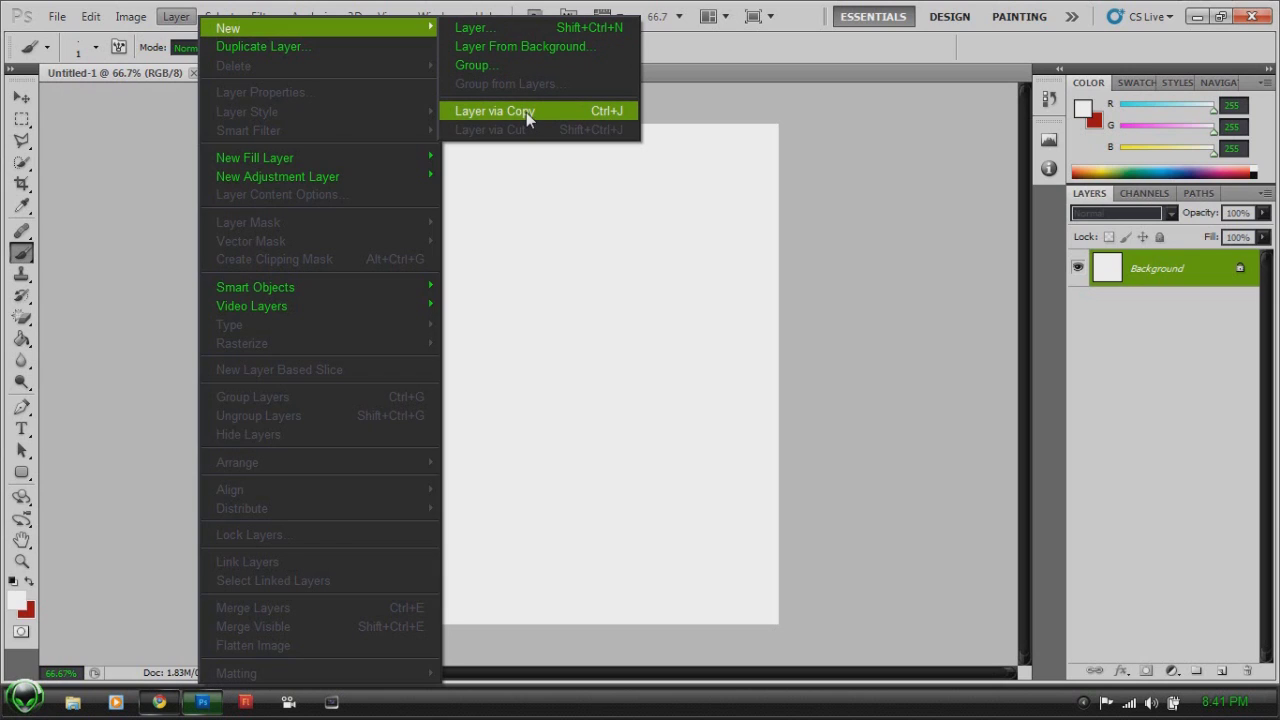
left_click(470, 27)
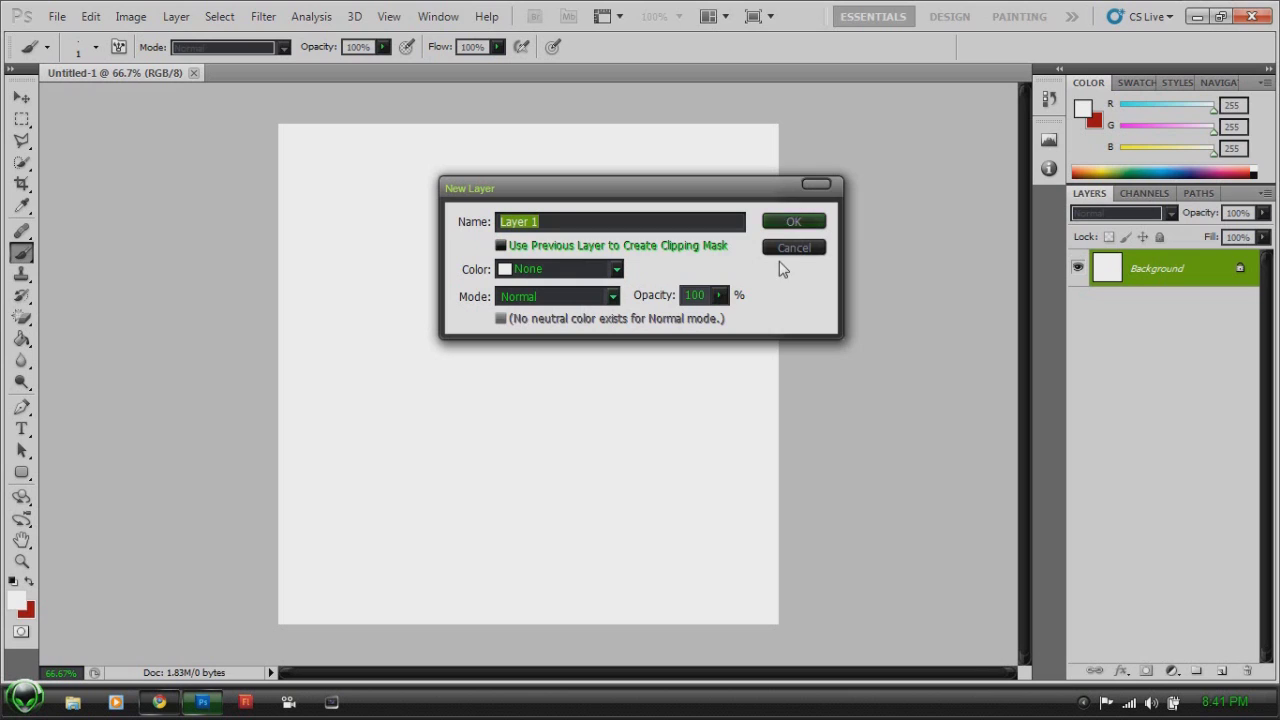
- Lower then restore the opacity to 100% and create Layer 1 in Normal mode
left_click(720, 295)
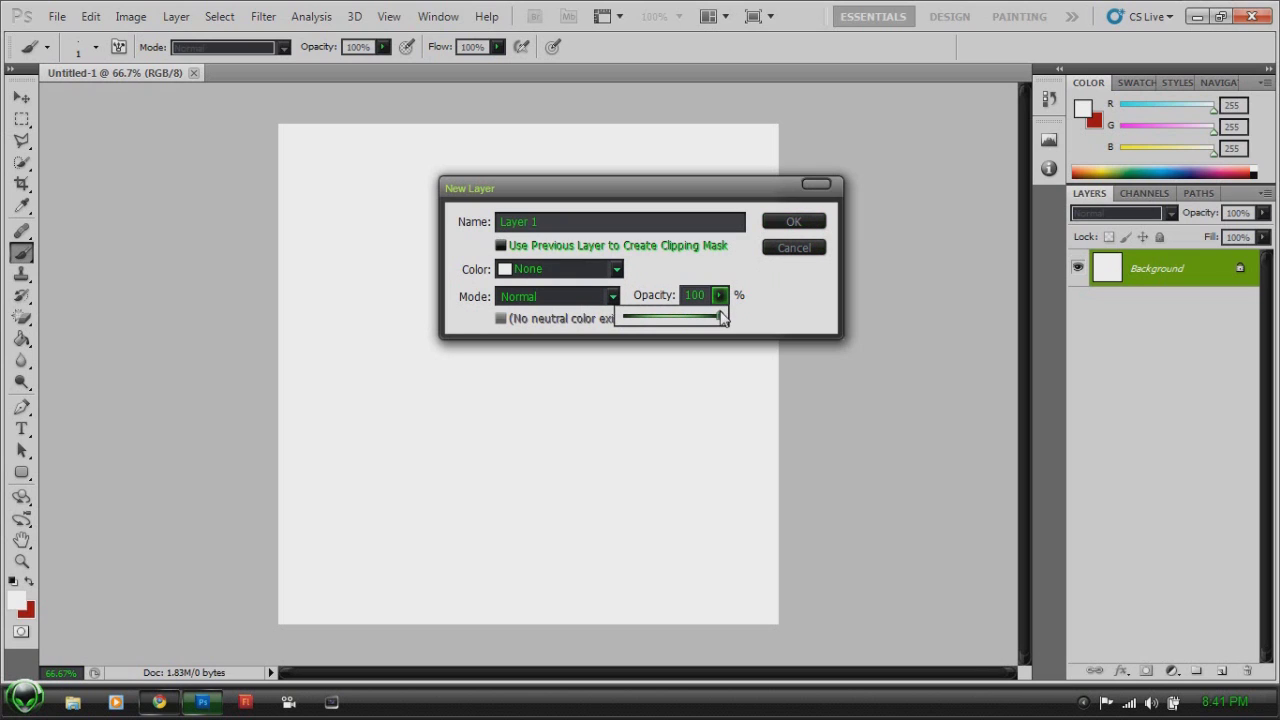
left_click_drag(721, 318, 644, 328)
left_click_drag(644, 322, 727, 314)
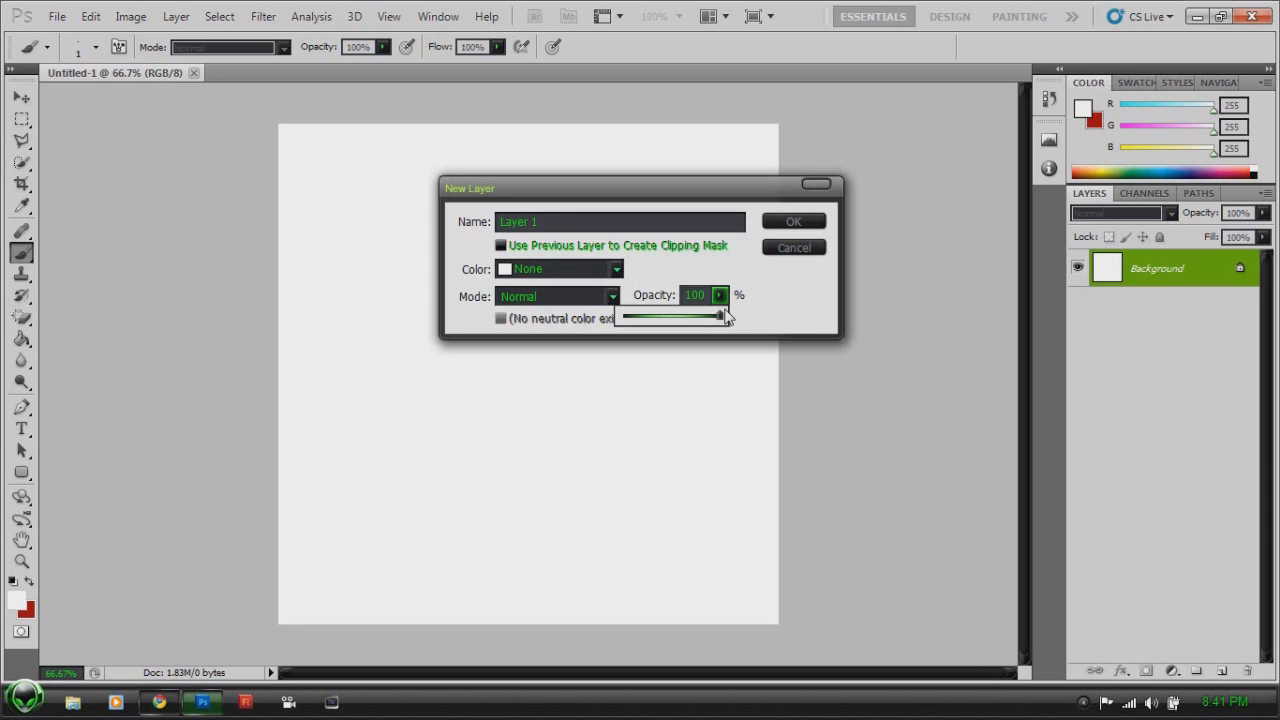
left_click(790, 223)
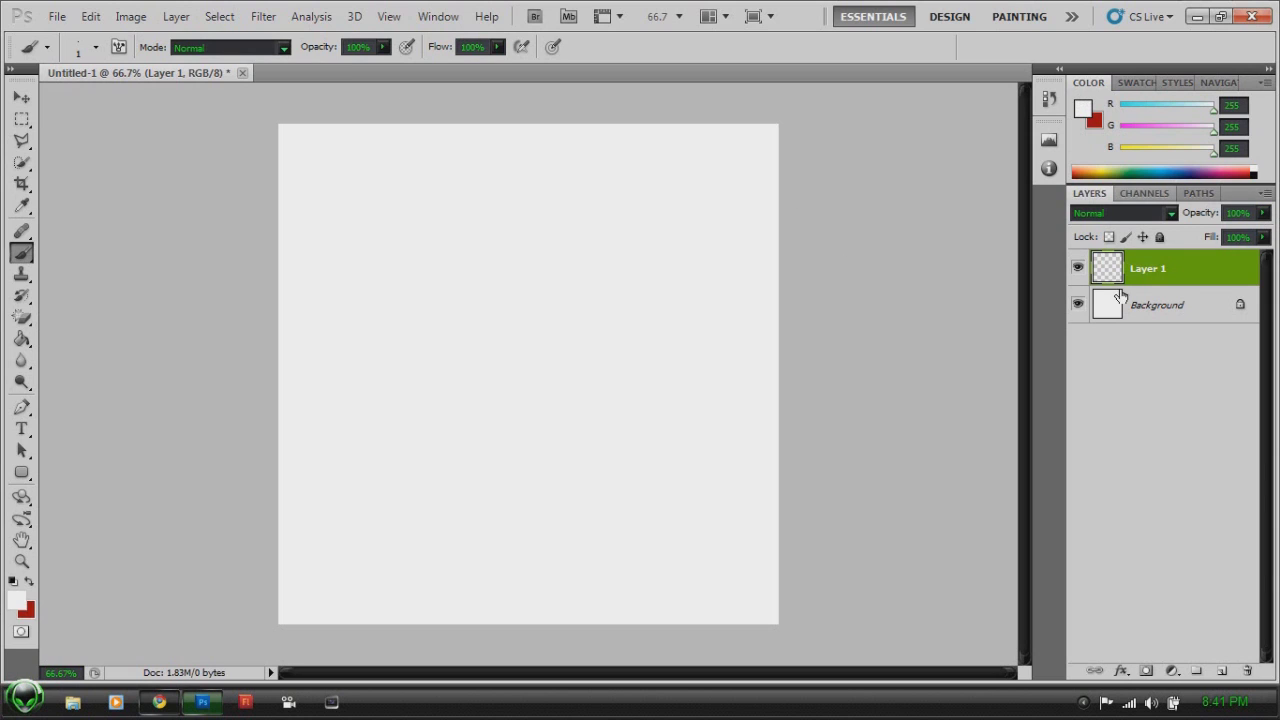
- Cycle through the Channels, Paths and Layers panels, collapsing and re-expanding Layers
left_click(1147, 194)
left_click(1207, 193)
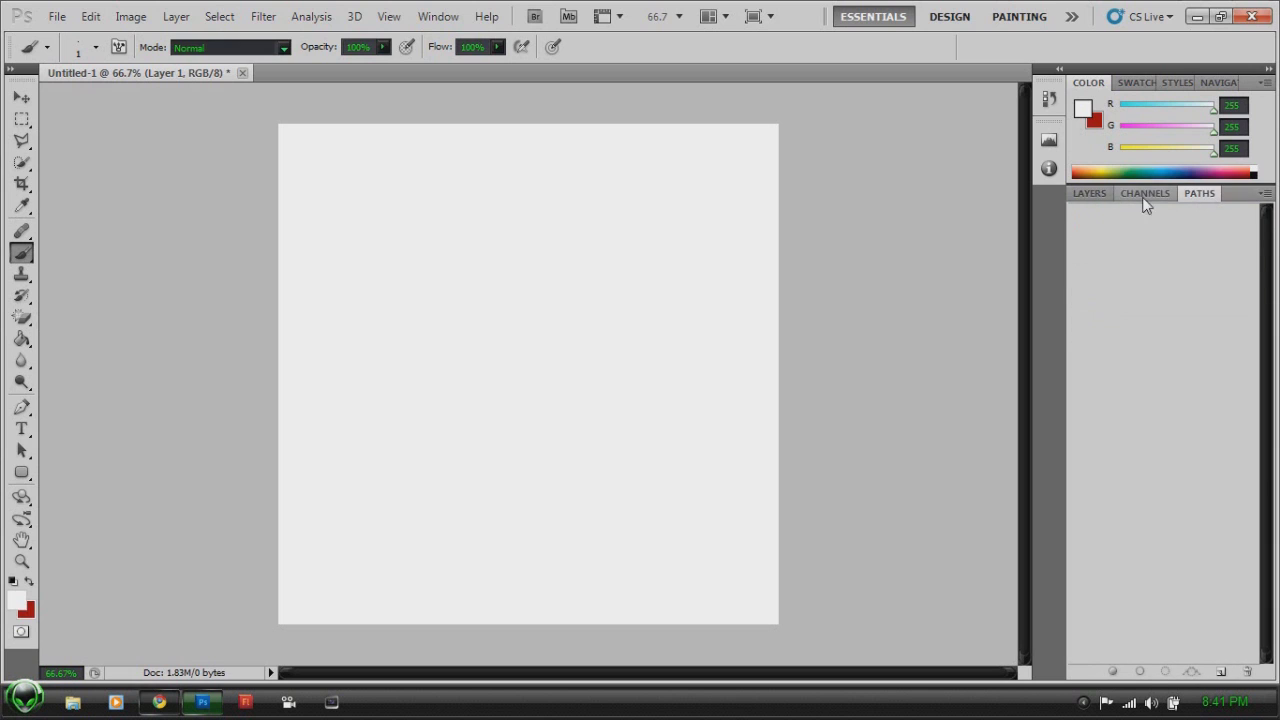
left_click(1090, 194)
left_click(1096, 196)
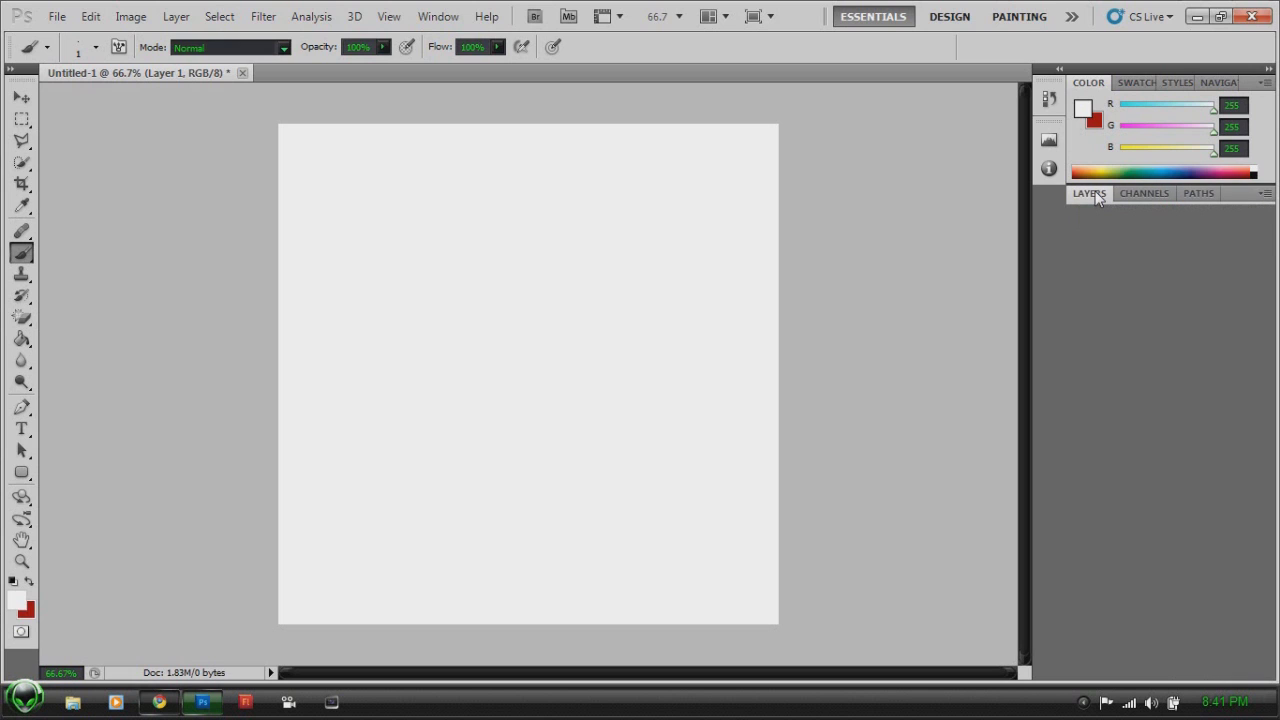
left_click(1096, 196)
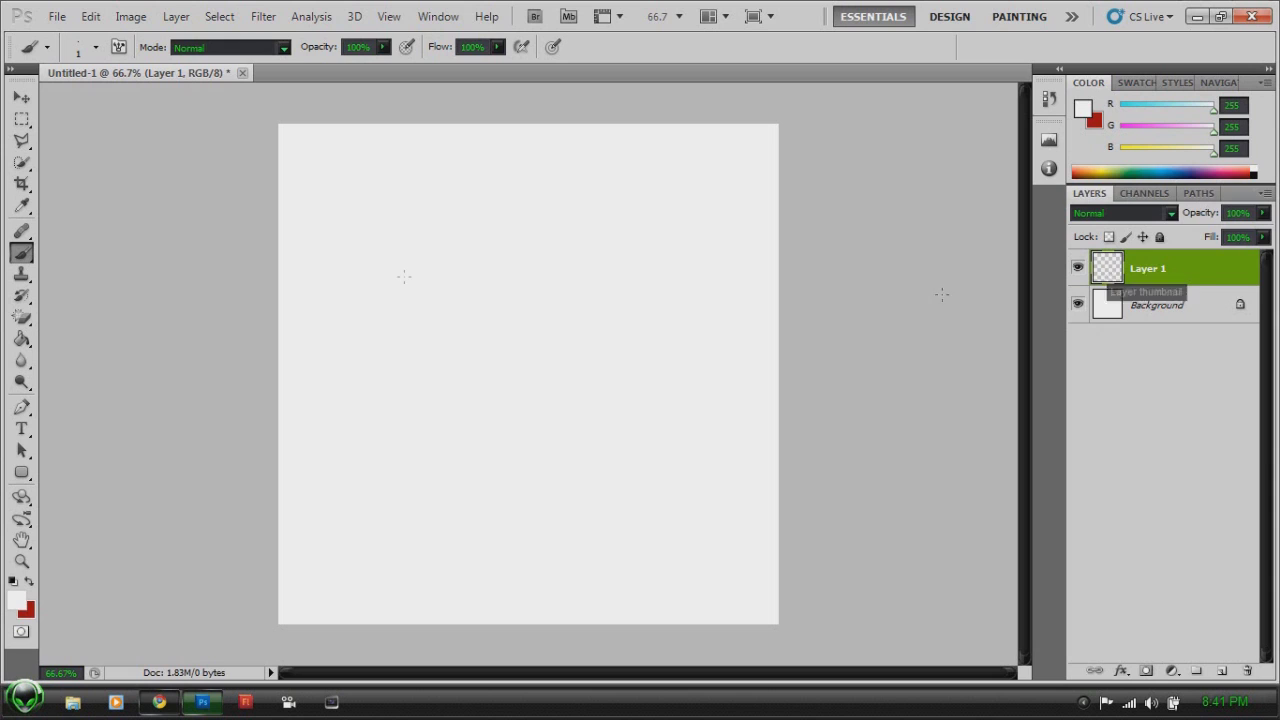
- Set a 50 px brush at 55% hardness and make black the foreground colour
left_click(96, 47)
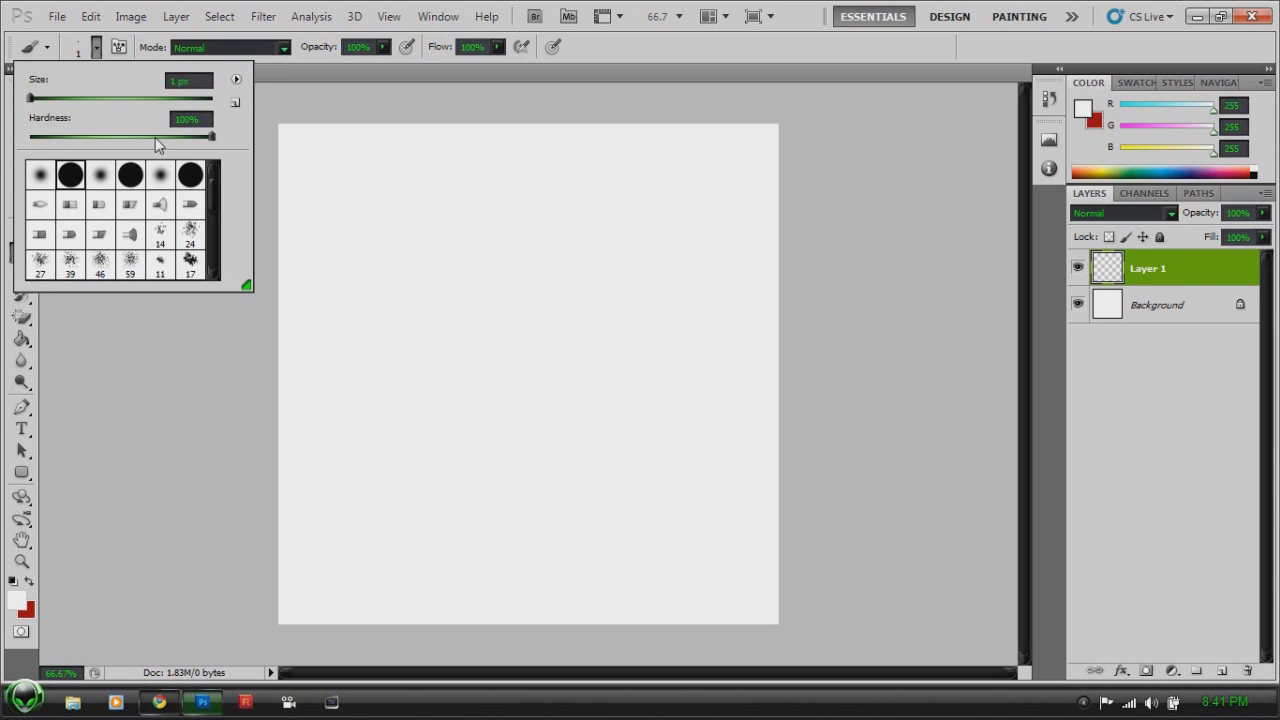
left_click_drag(160, 137, 84, 140)
left_click_drag(30, 98, 77, 100)
left_click(362, 238)
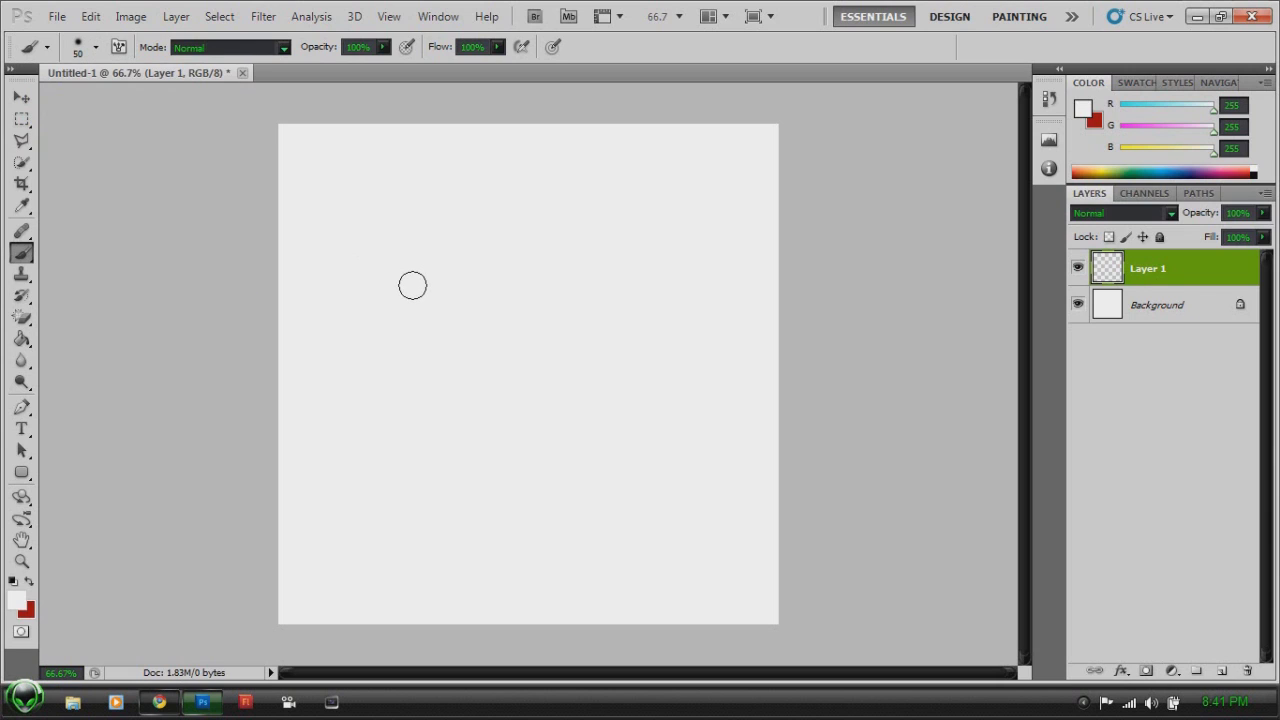
left_click(12, 604)
left_click_drag(706, 371, 848, 424)
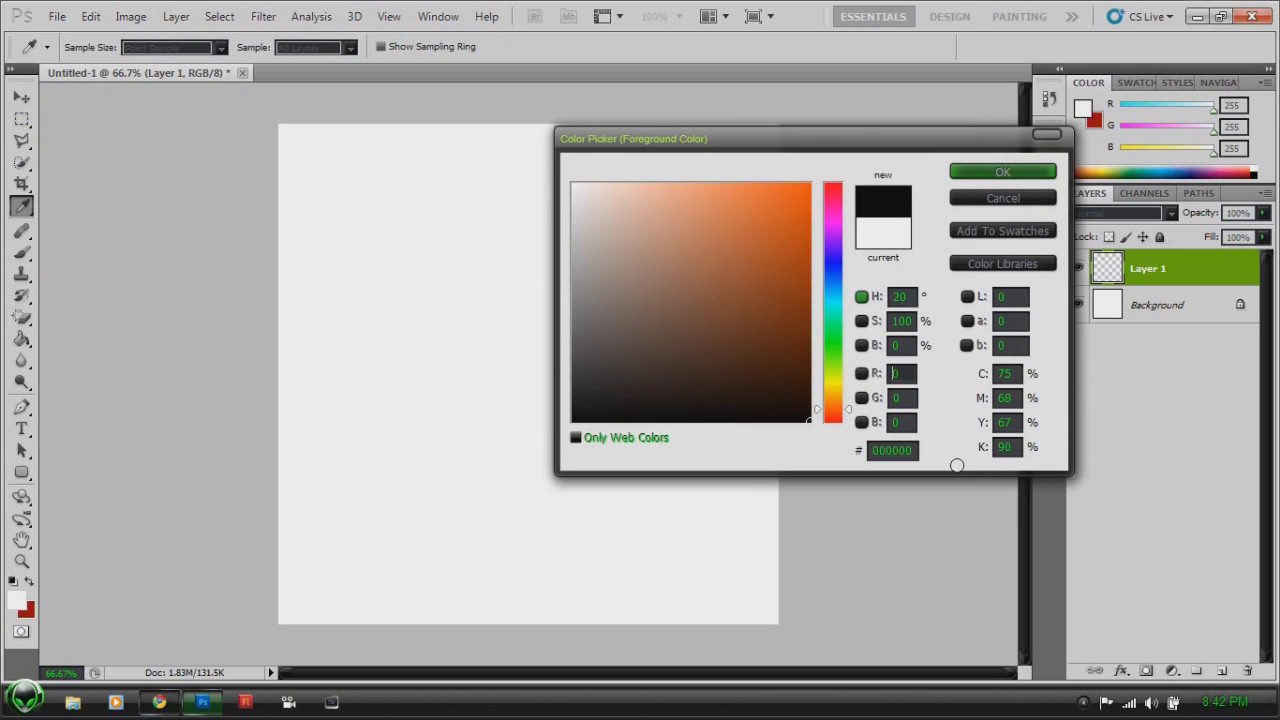
left_click(995, 172)
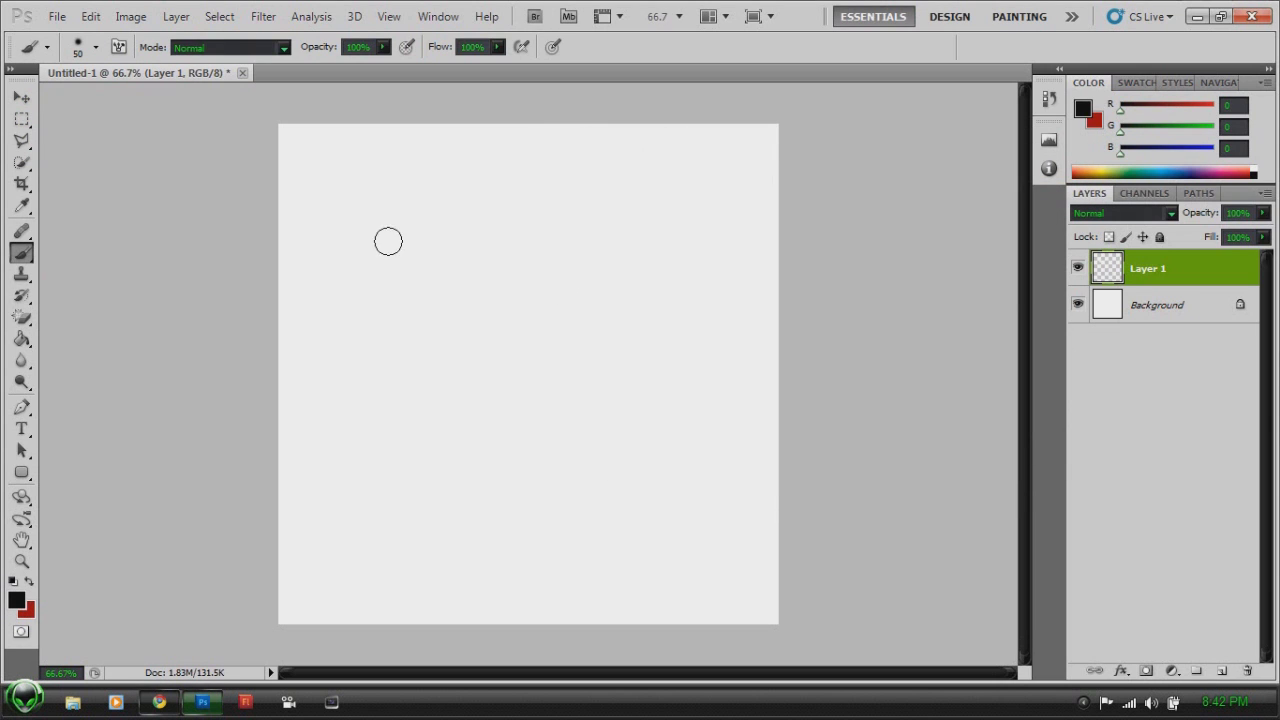
- Paint four black strokes on Layer 1 forming a rough Y-shaped figure
left_click_drag(336, 182, 453, 312)
mouse_move(531, 259)
left_mouse_down()
mouse_move(492, 296)
mouse_move(461, 402)
left_mouse_up()
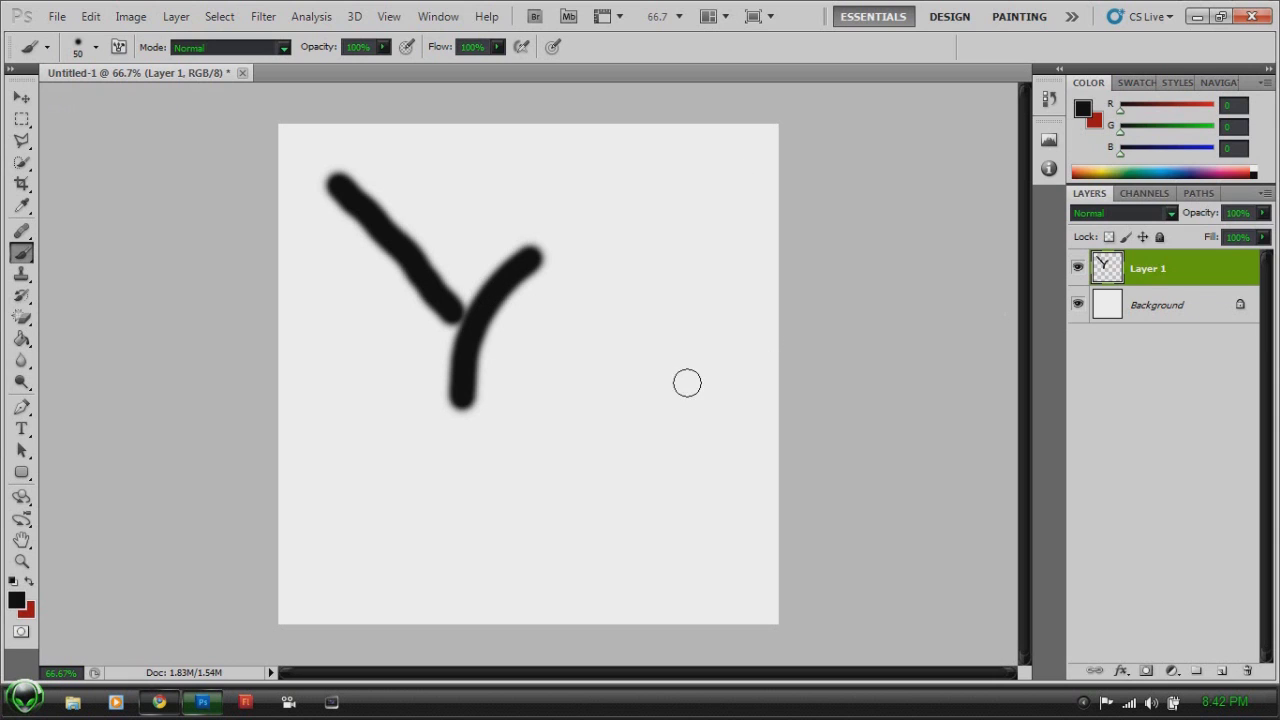
left_click_drag(603, 257, 590, 282)
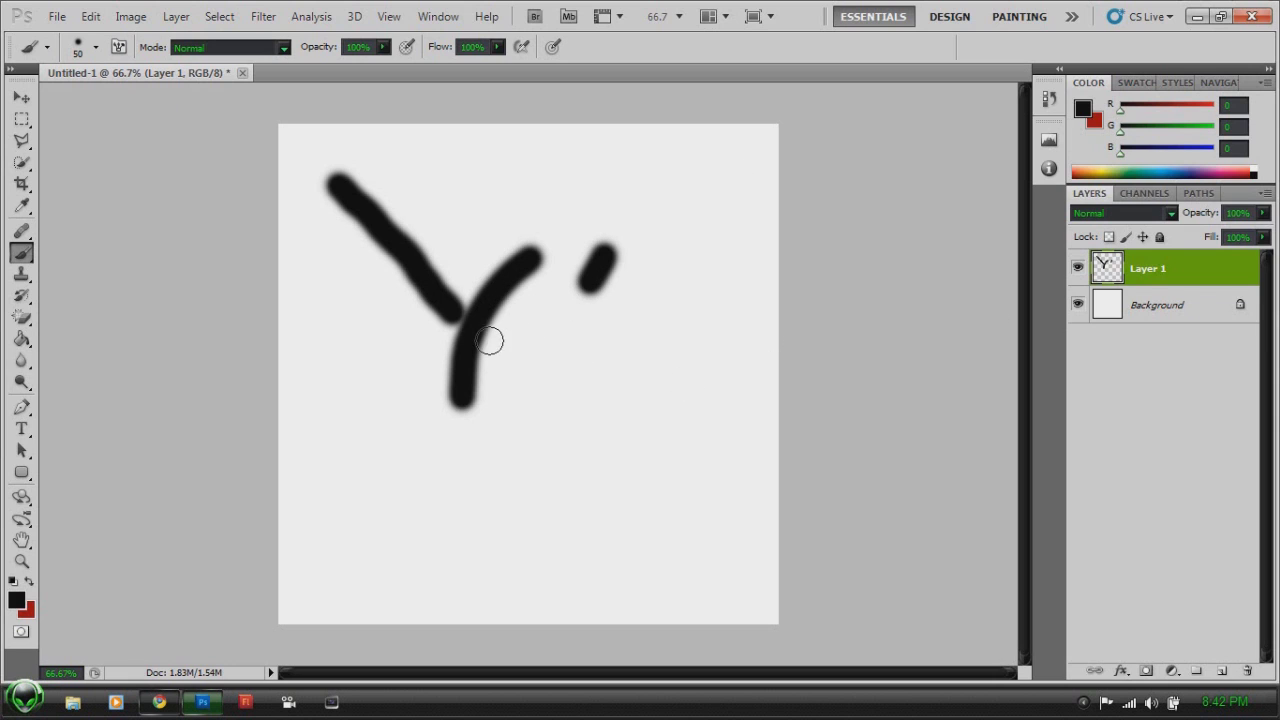
left_click_drag(489, 341, 598, 510)
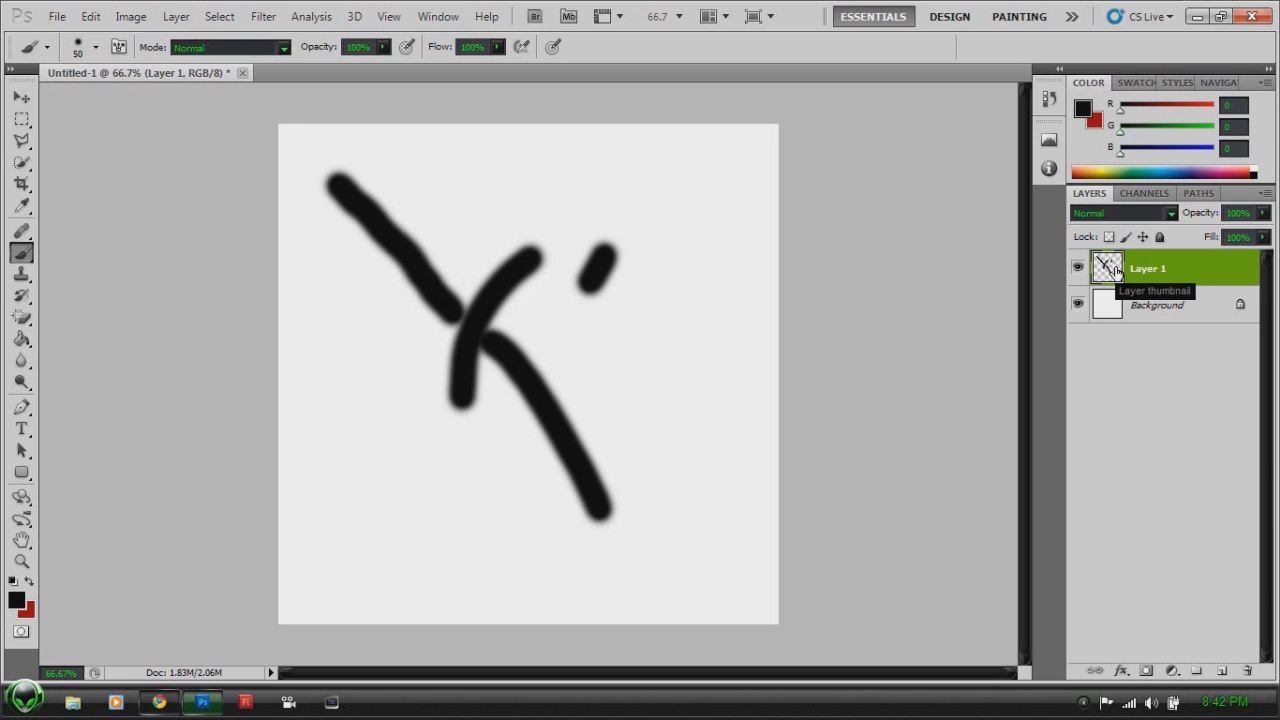
- Duplicate Layer 1 repeatedly, select all copies down to Layer 1, and merge them with Ctrl+E
key("ctrl+j")
key("ctrl+j")
key("ctrl+j")
key("ctrl+j")
key("ctrl+j")
key("ctrl+j")
key("ctrl+j")
key("ctrl+j")
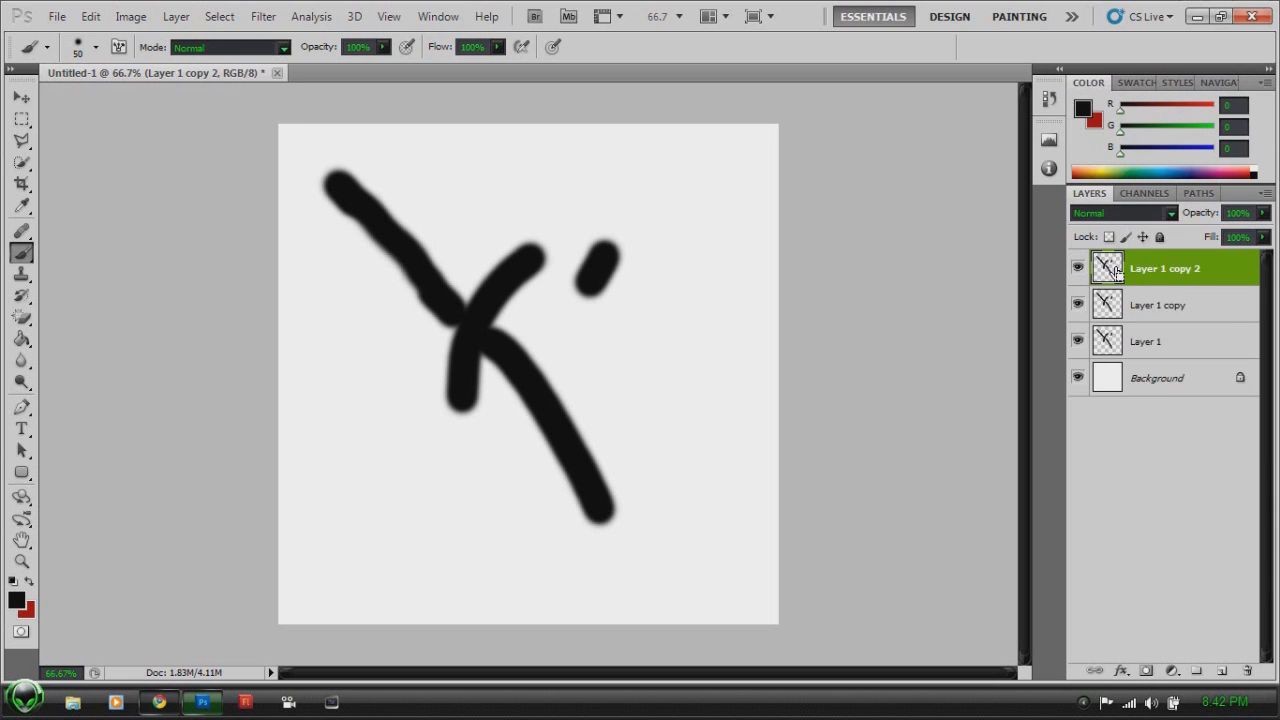
key("ctrl+j")
key("ctrl+j")
key("ctrl+j")
key("ctrl+j")
key("ctrl+j")
key("ctrl+j")
key("ctrl+j")
key("ctrl+j")
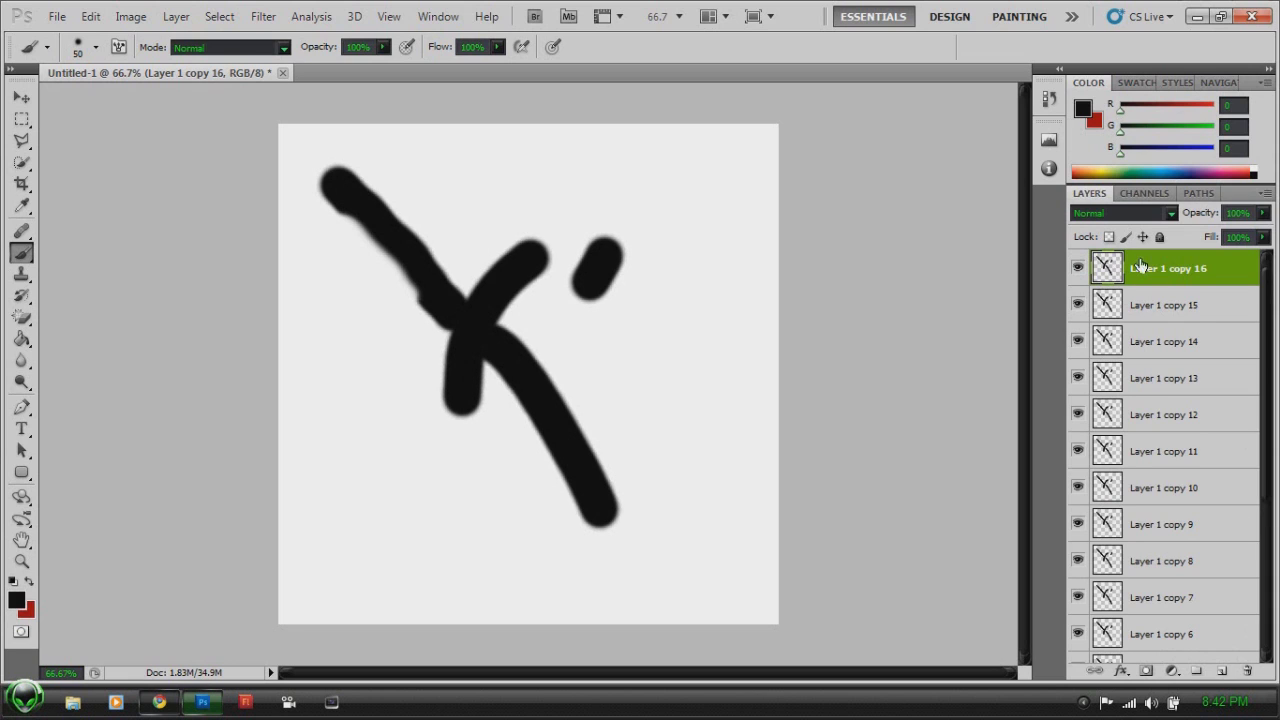
left_click_drag(1266, 275, 1270, 475)
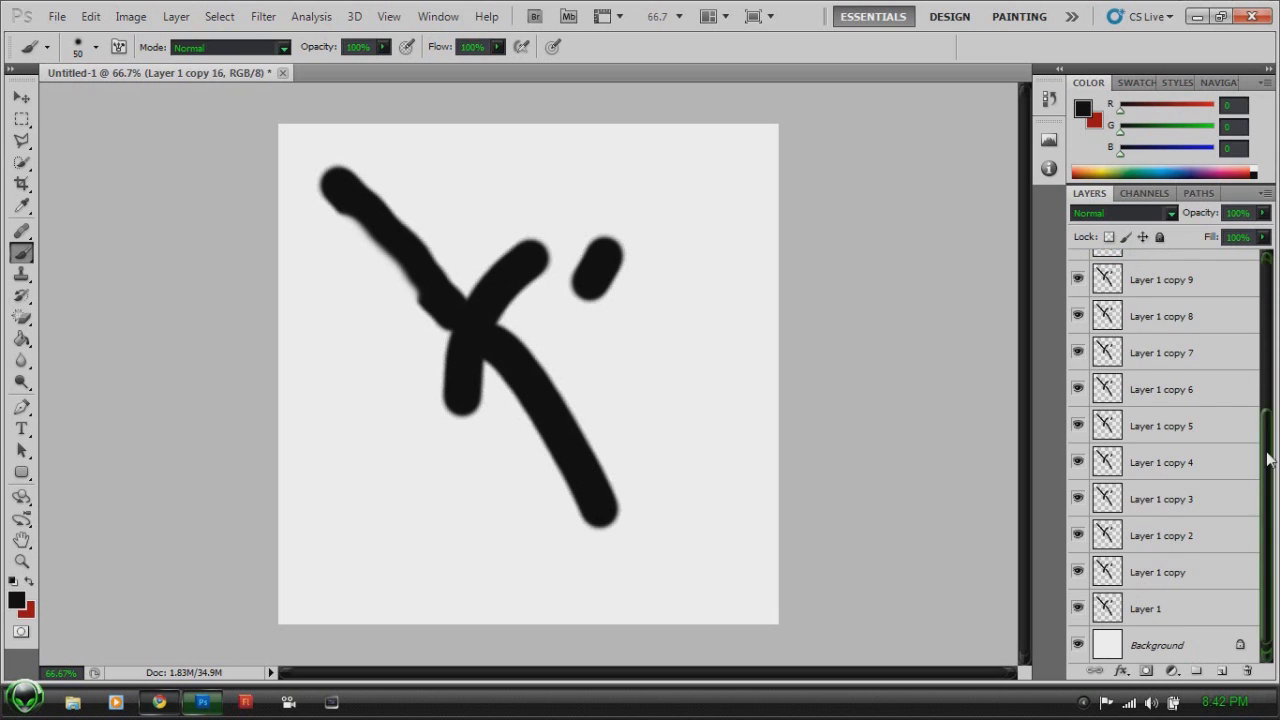
left_click_drag(1266, 445, 1268, 520)
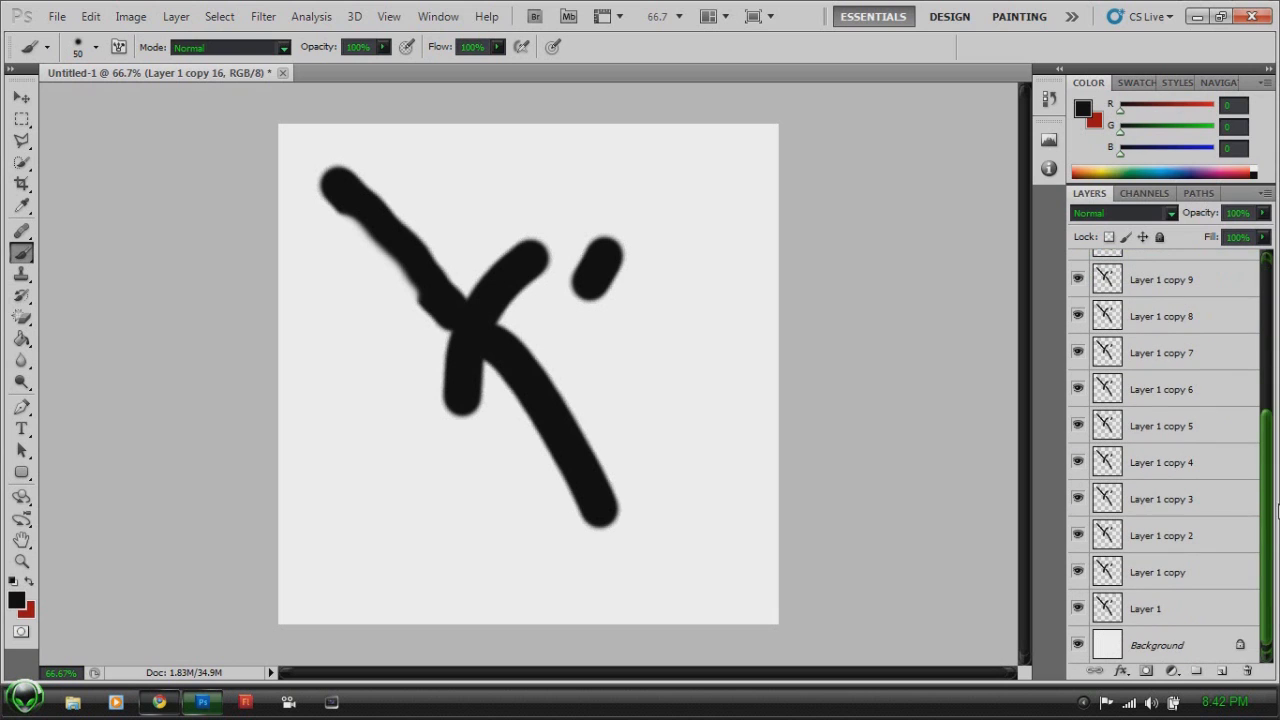
left_click(1108, 612, "shift")
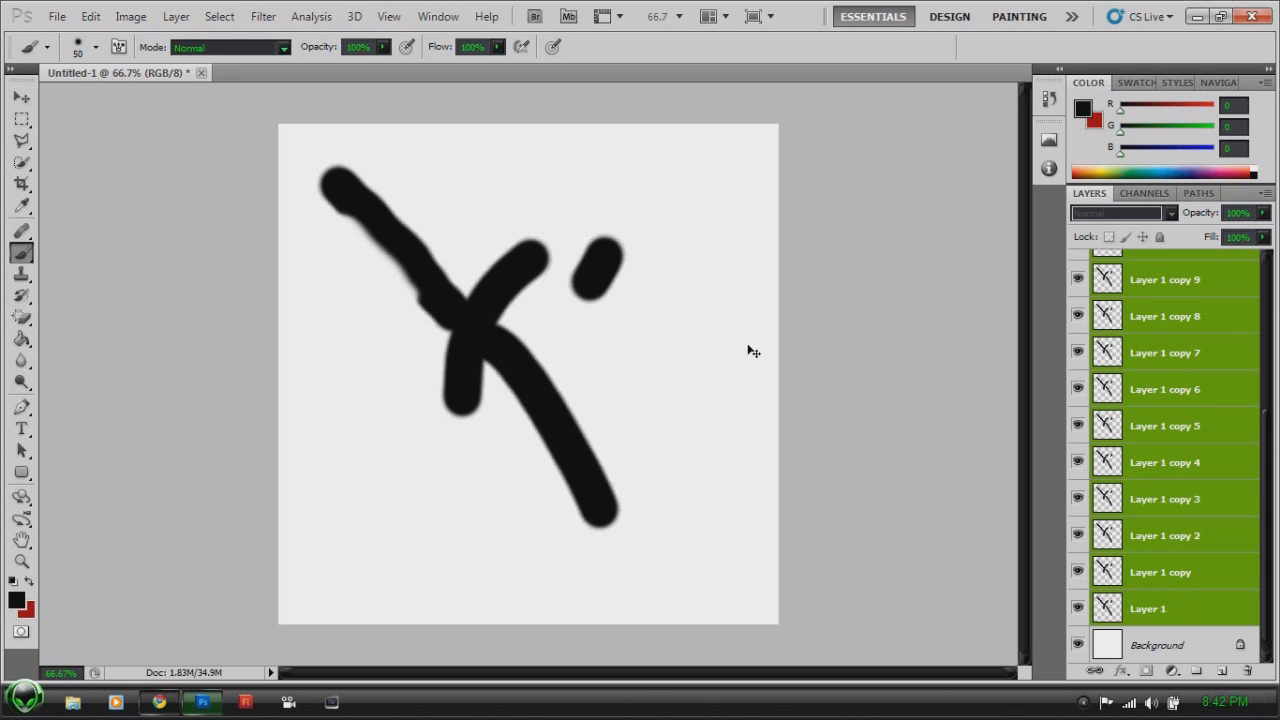
key("ctrl+e")
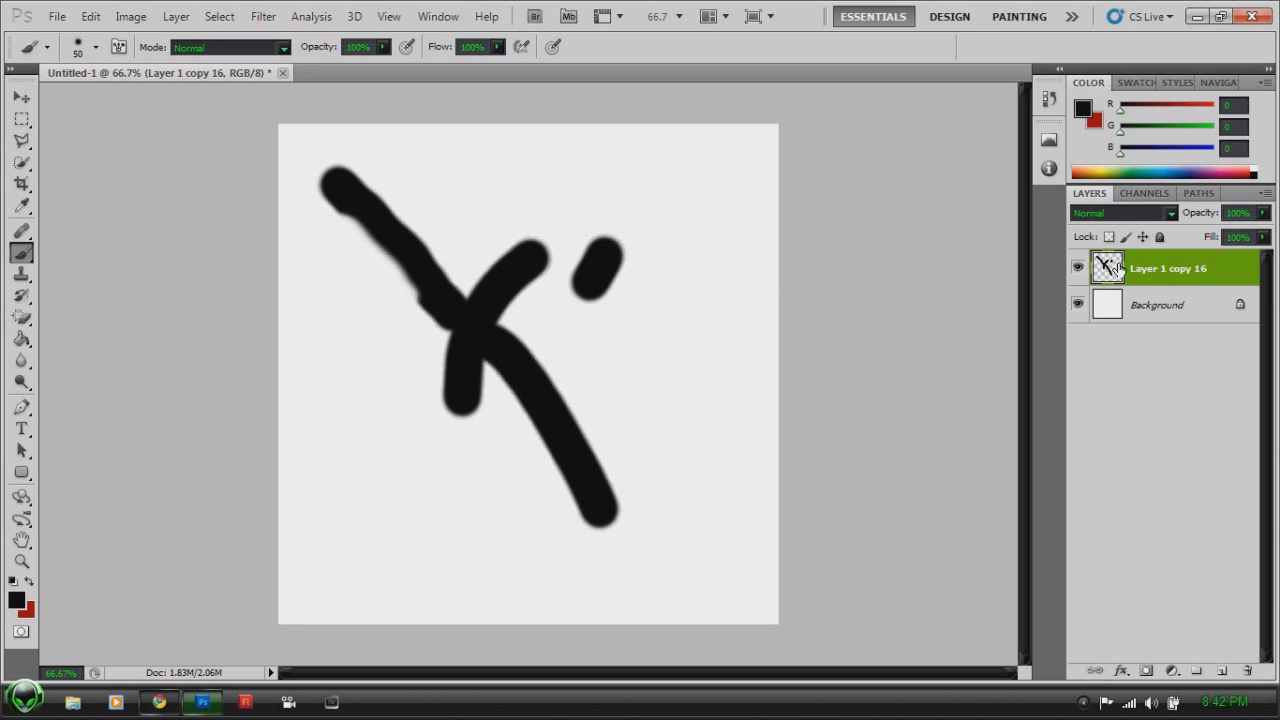
- Drag the merged Layer 1 copy 16 into the Layers panel trash
left_click_drag(1104, 265, 1248, 652)
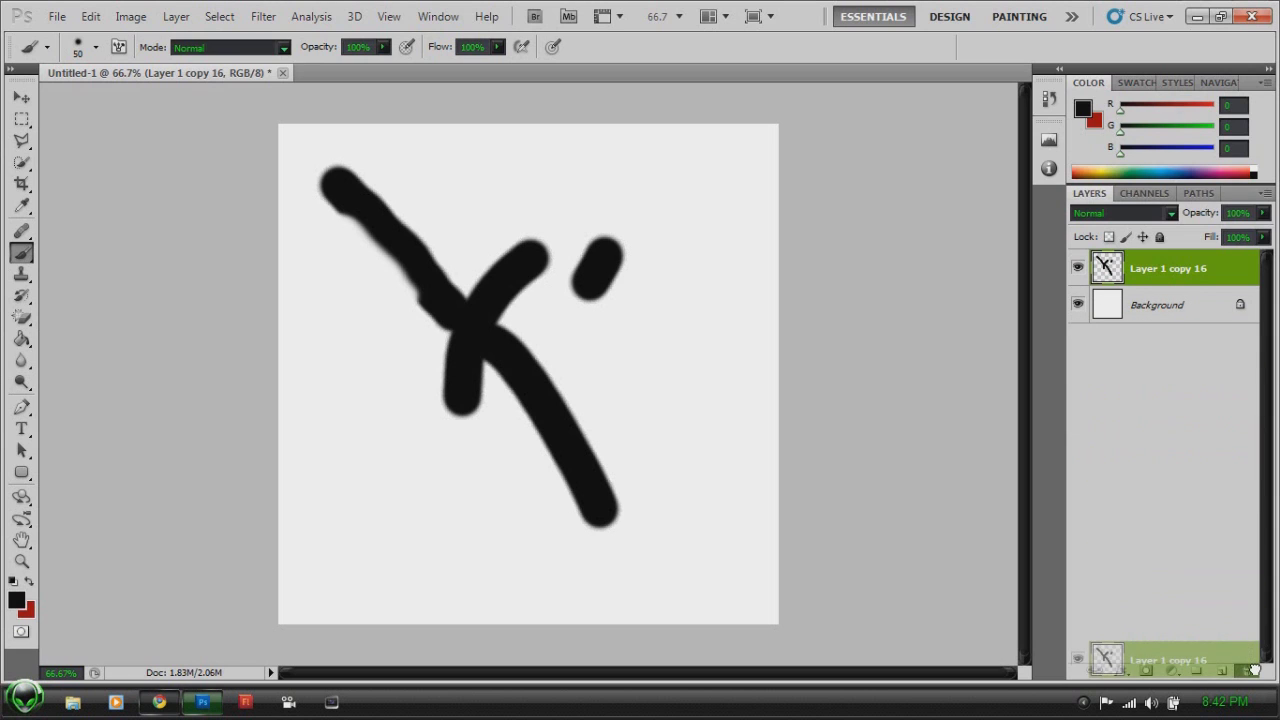
left_click_drag(1253, 669, 1249, 670)
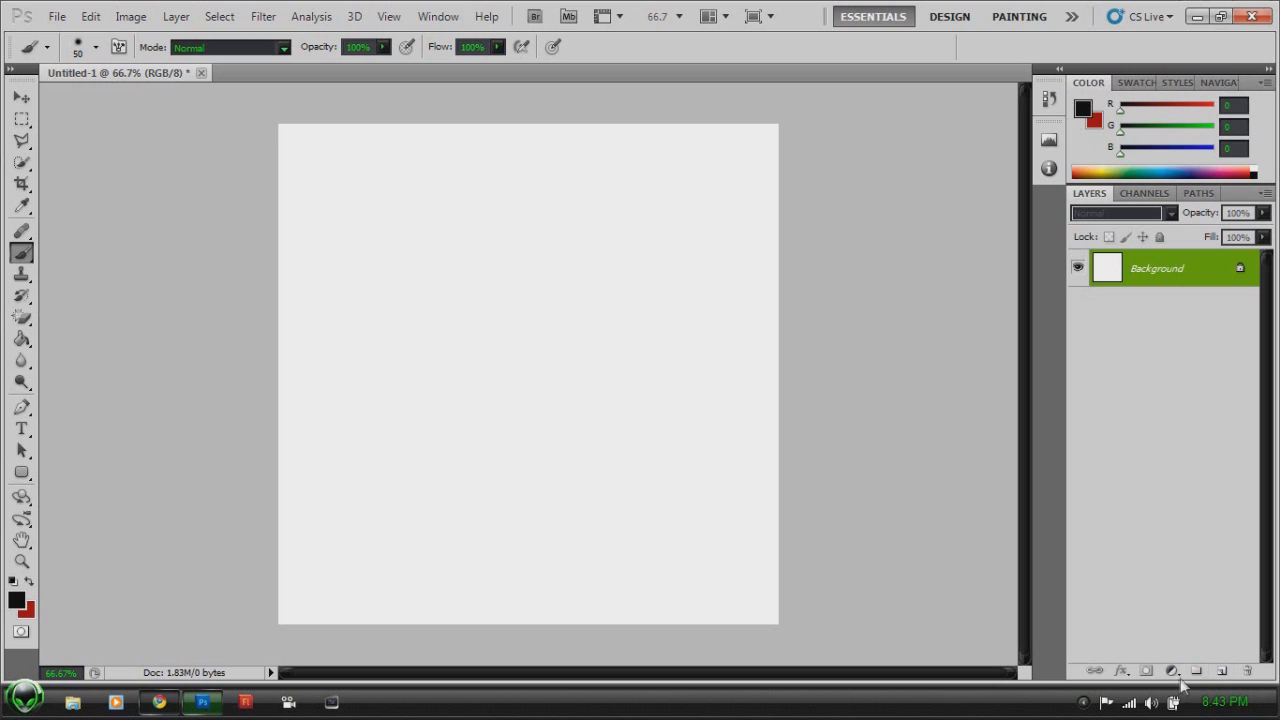
- Create Group 1, check its context menu, and add an empty Layer 1 inside it
left_click(1196, 671)
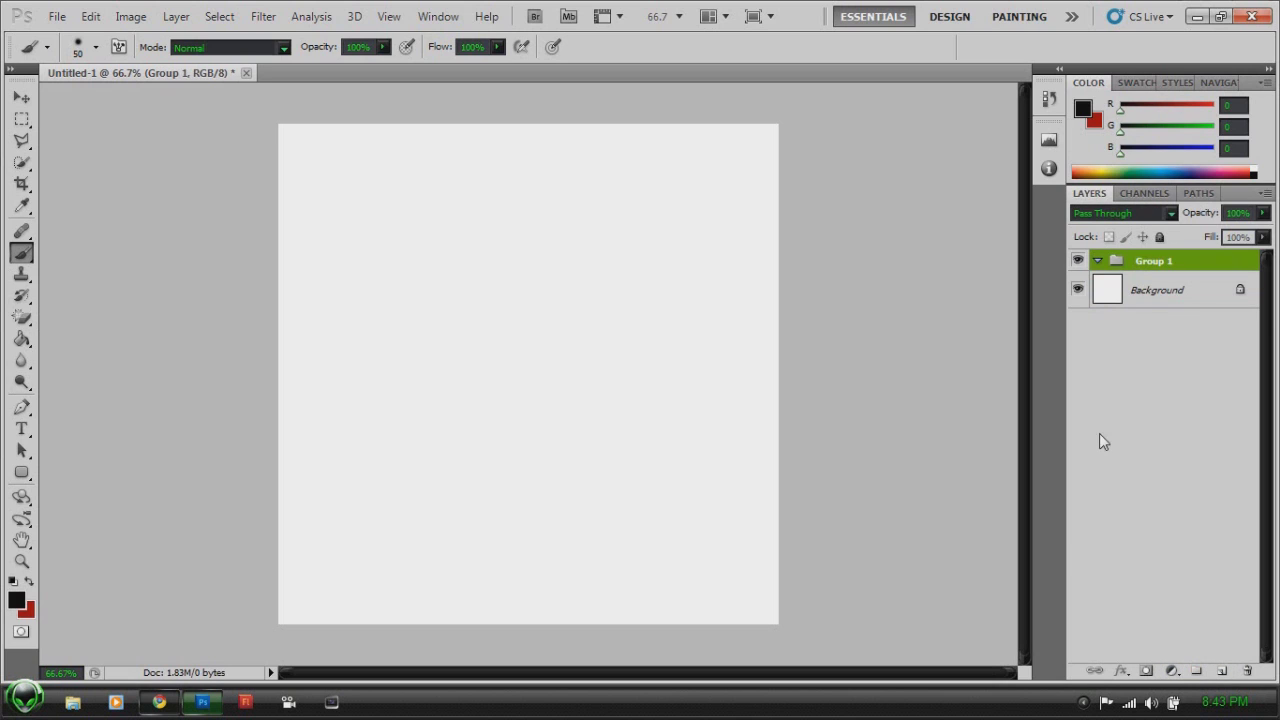
right_click(1145, 268)
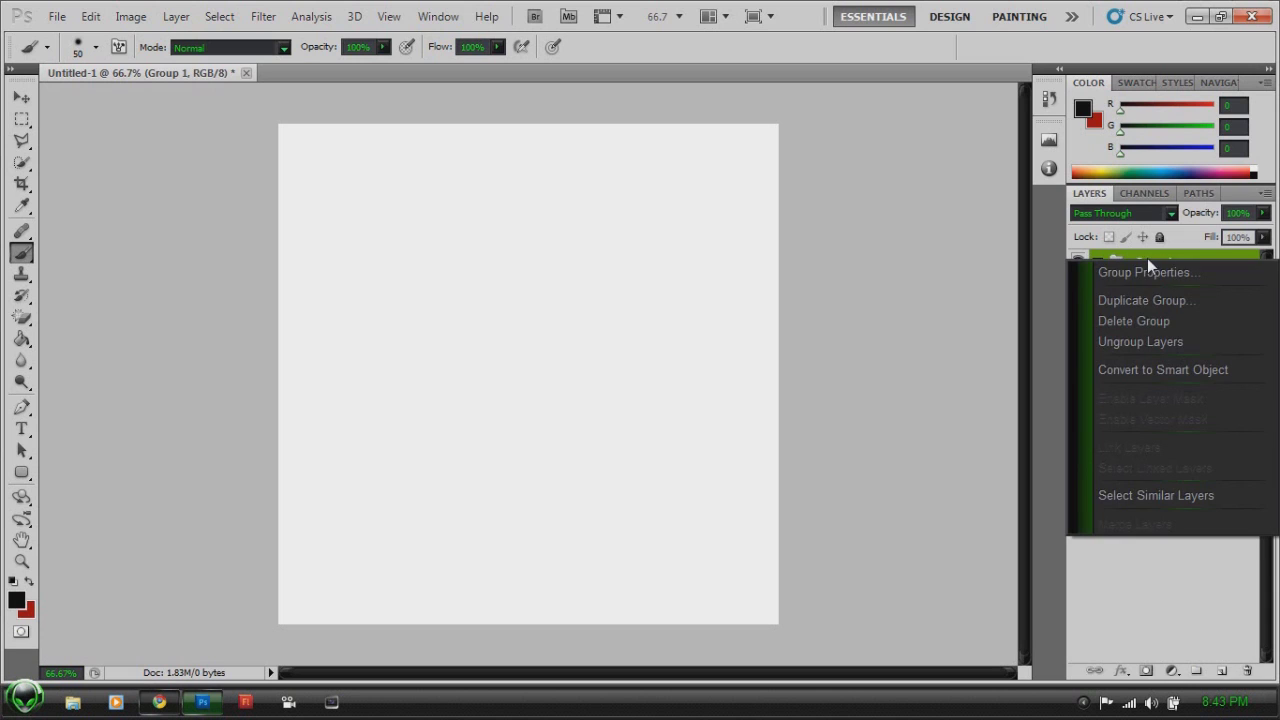
left_click(1018, 297)
right_click(1166, 268)
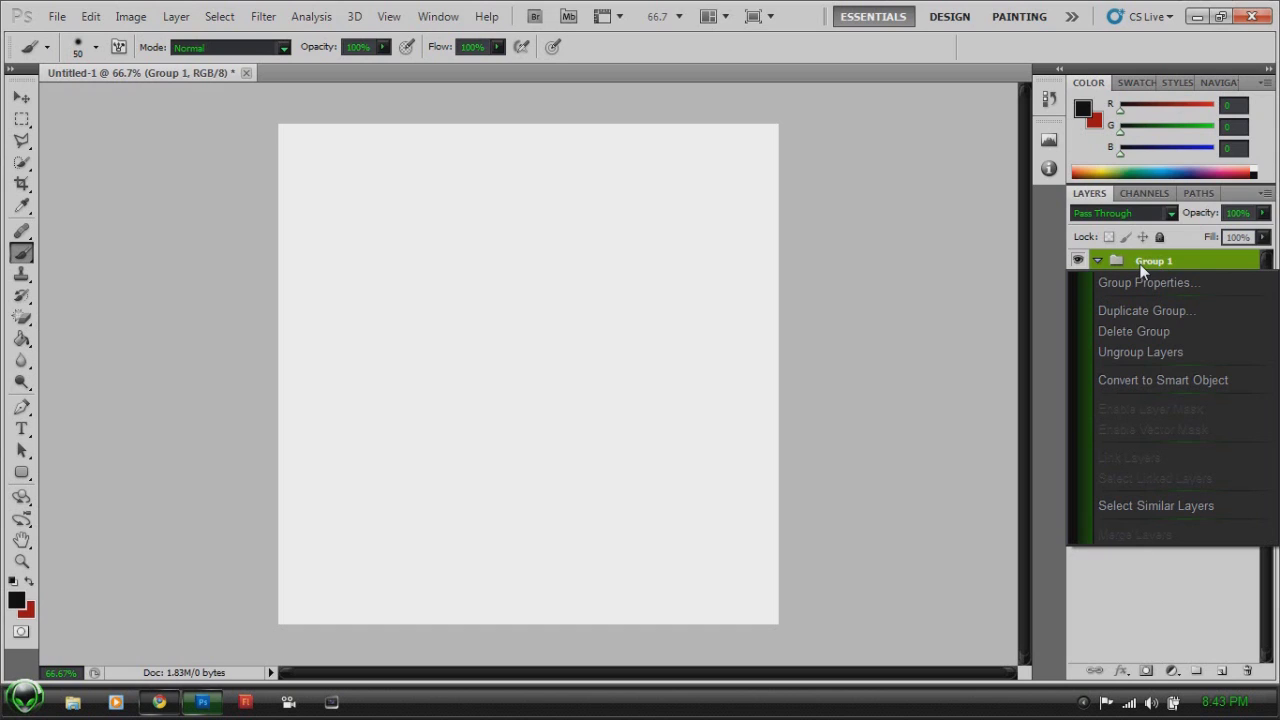
left_click(1048, 252)
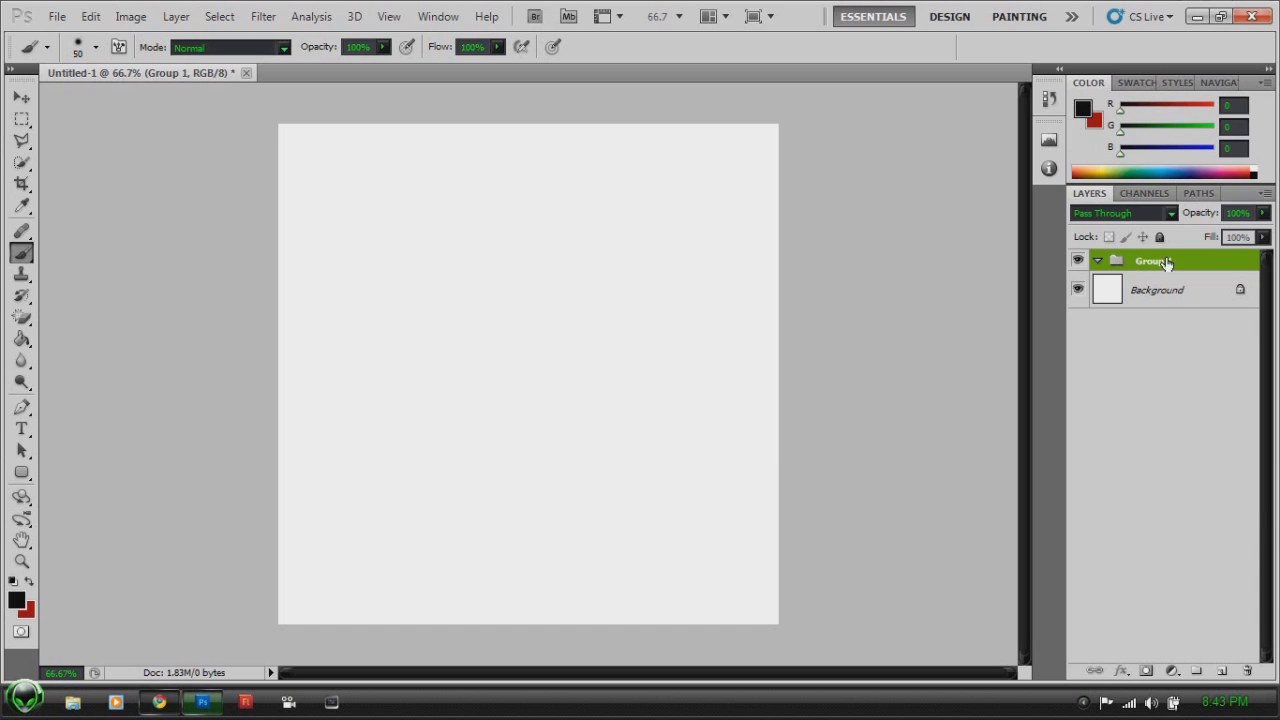
left_click(1220, 674)
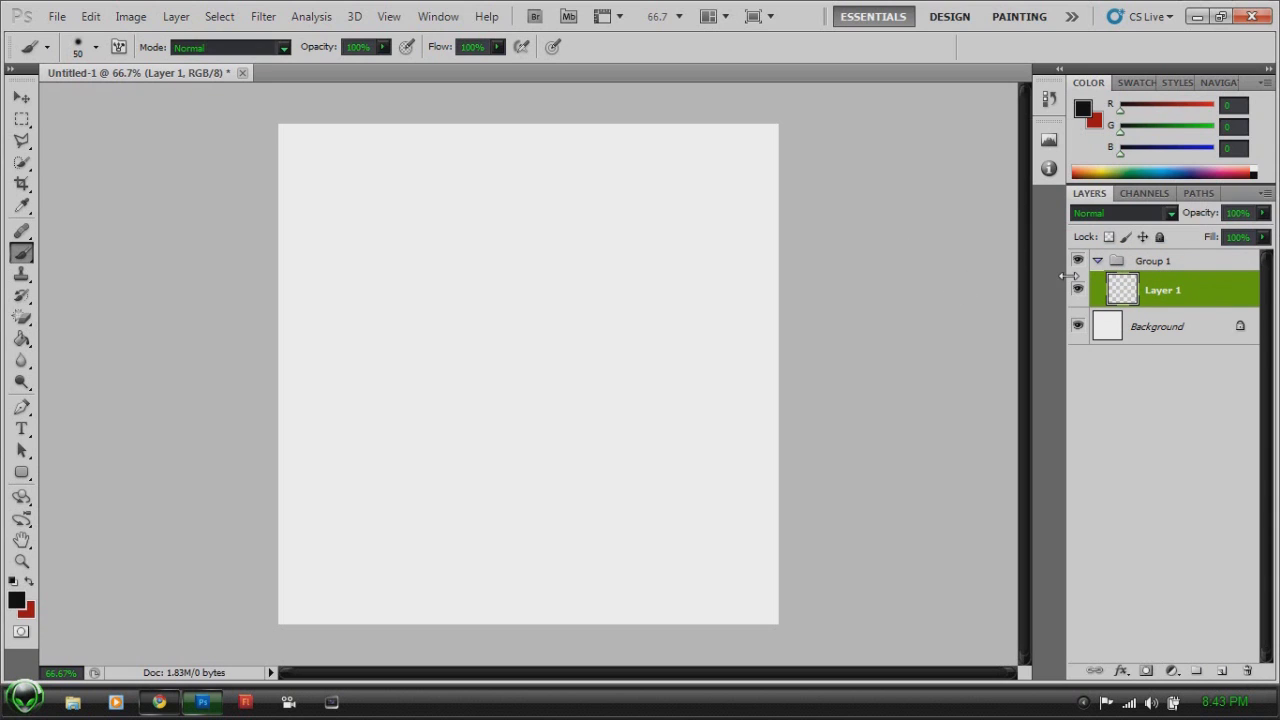
right_click(1133, 258)
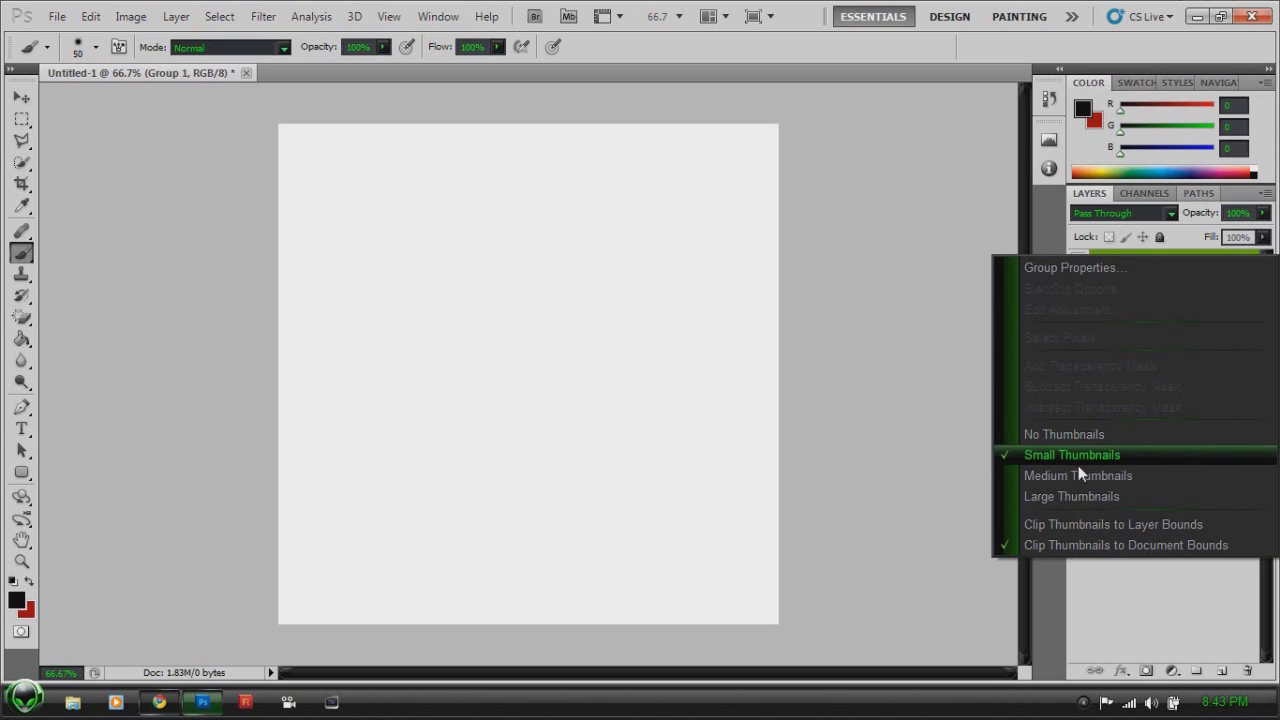
- Choose Ungroup Layers on Group 1, then try dragging Layer 1 below the Background
left_click(1078, 455)
right_click(1147, 261)
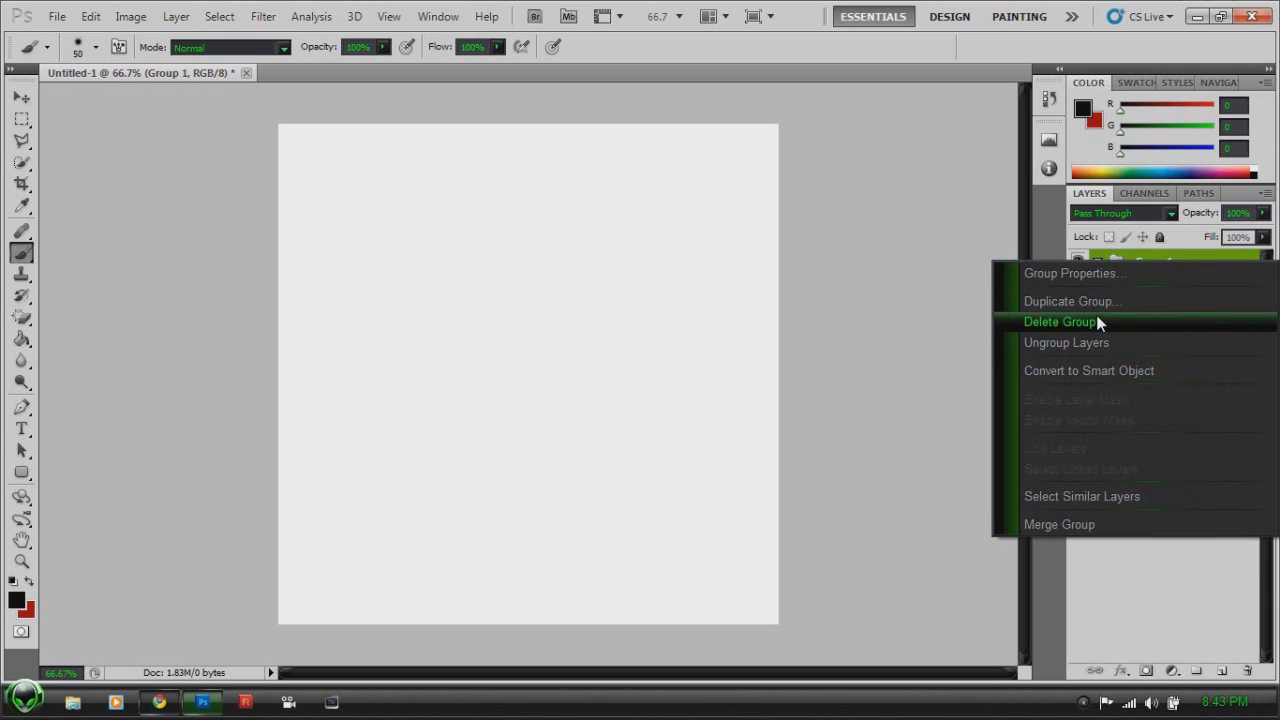
left_click(1099, 343)
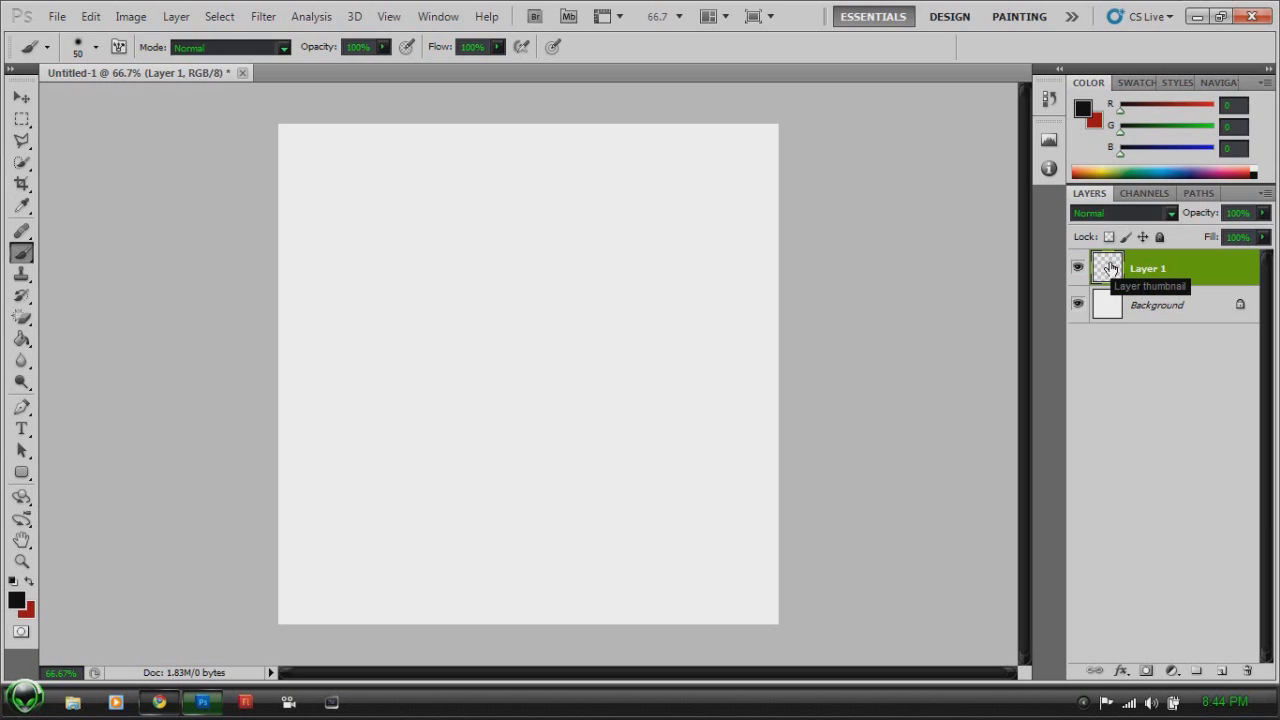
mouse_move(1110, 268)
left_mouse_down()
mouse_move(1108, 331)
mouse_move(1106, 274)
left_mouse_up()
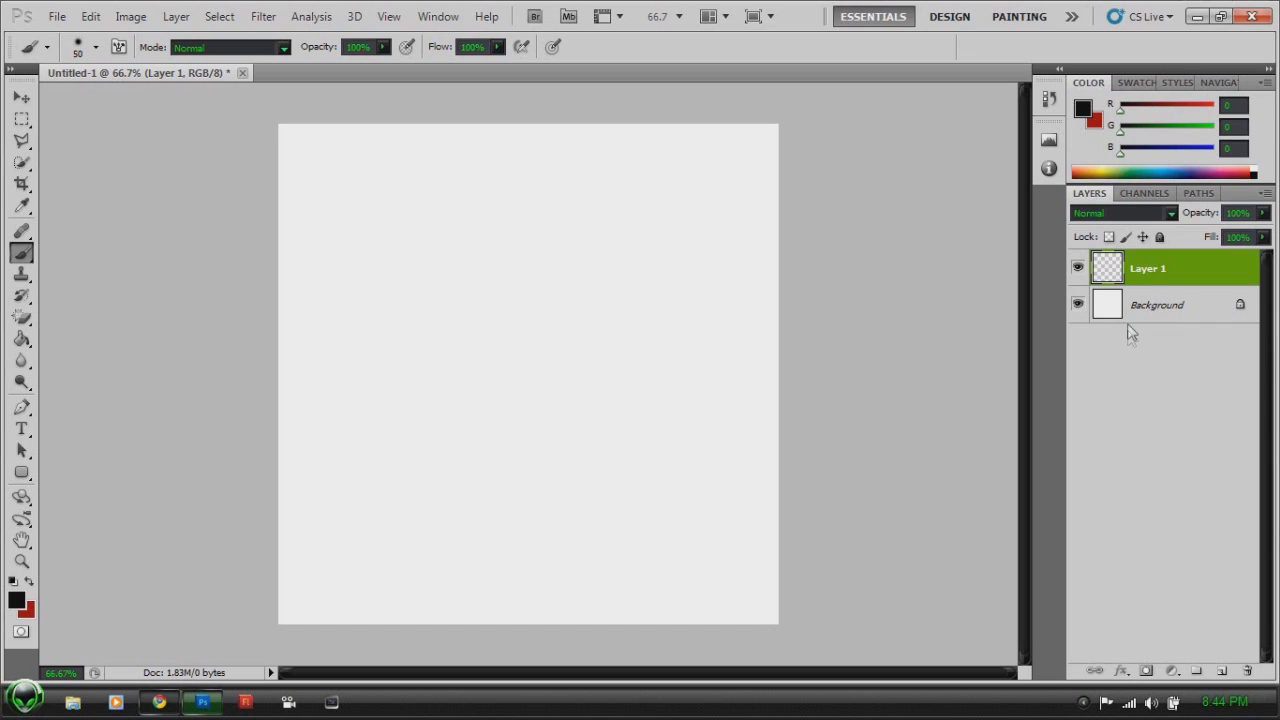
- Create three new empty layers: Layers 2, 3 and 4
left_click(1225, 670)
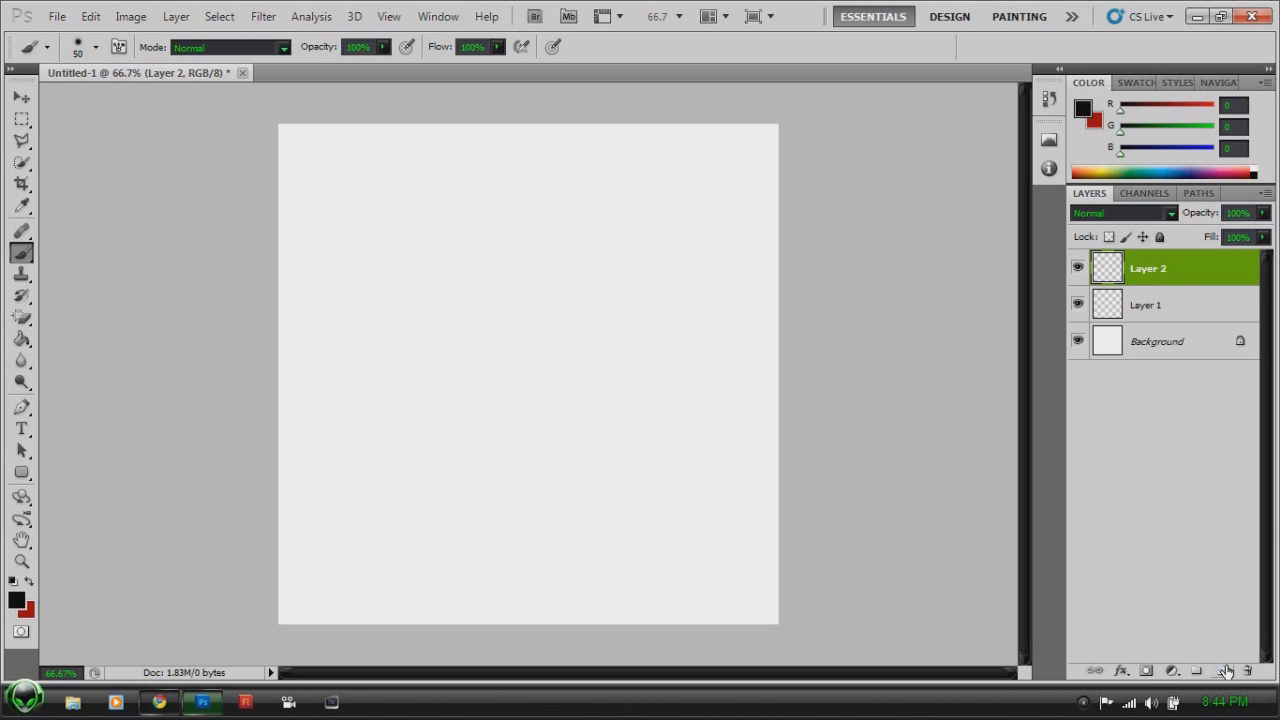
left_click(1225, 670)
left_click(1225, 670)
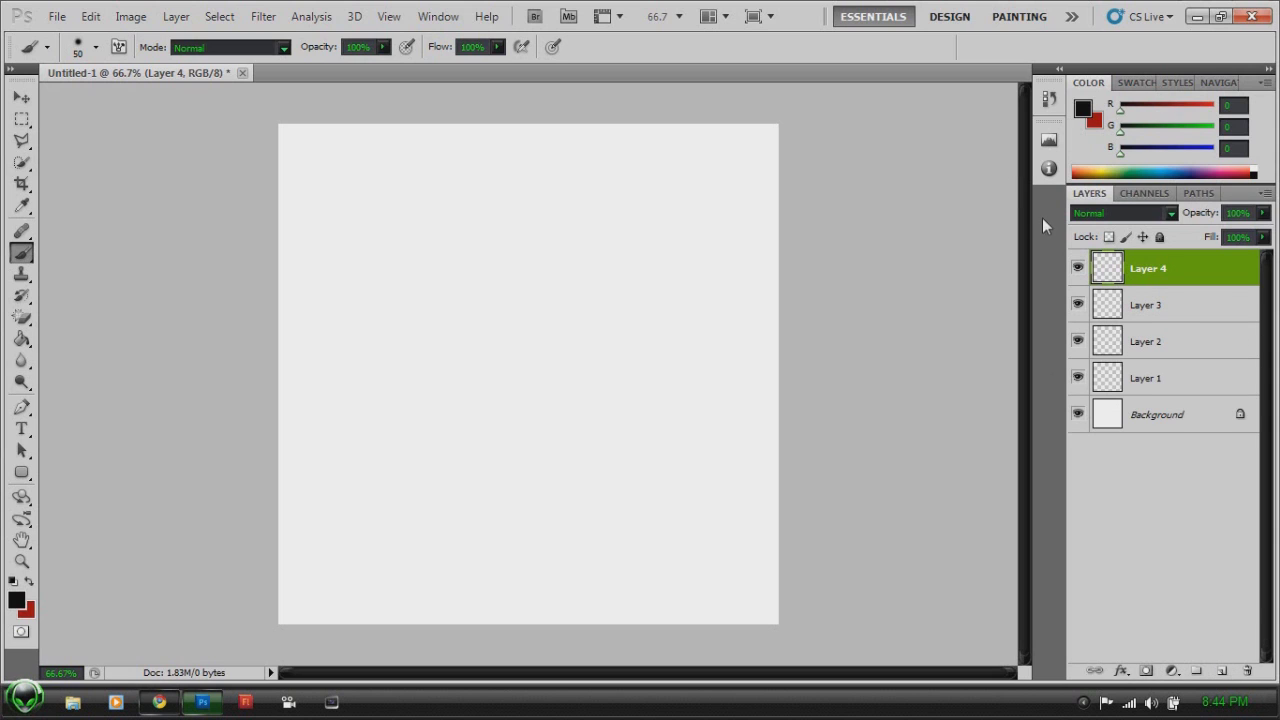
- Restack the layers with Layer 1 on top, then paint a red diagonal stroke on it
left_click_drag(1126, 280, 1135, 392)
left_click_drag(1106, 278, 1134, 358)
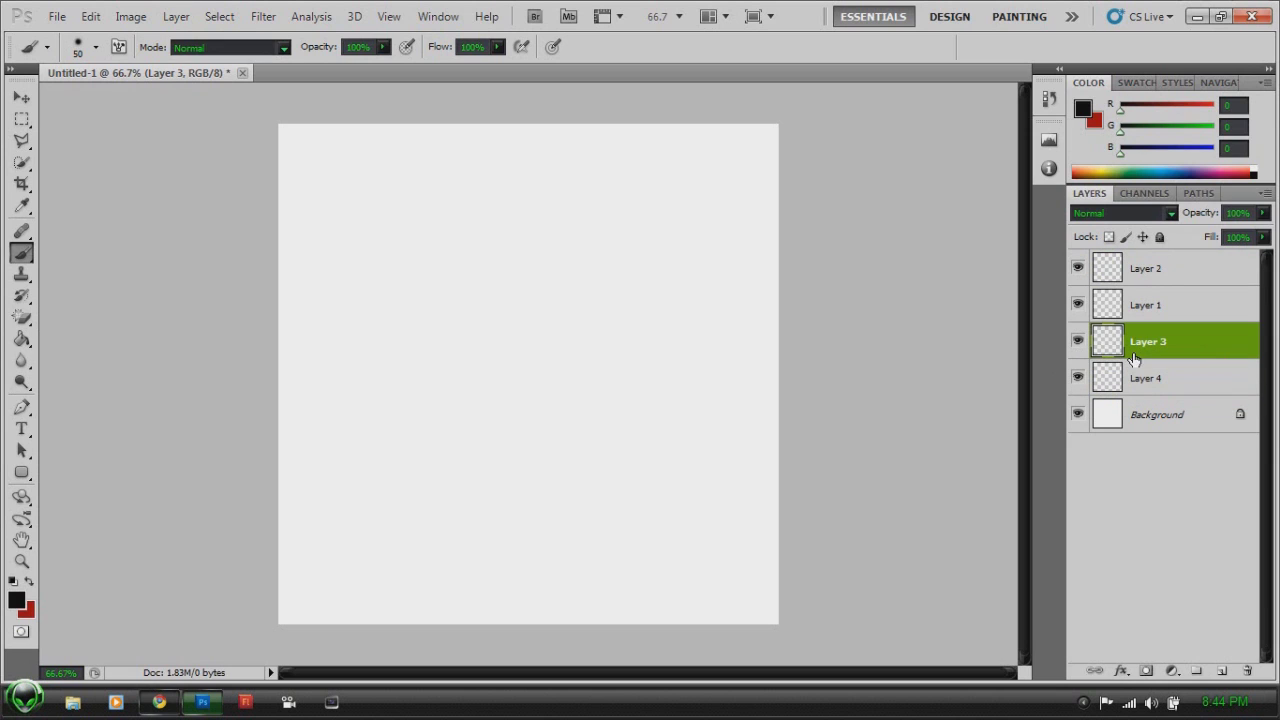
left_click_drag(1124, 302, 1126, 262)
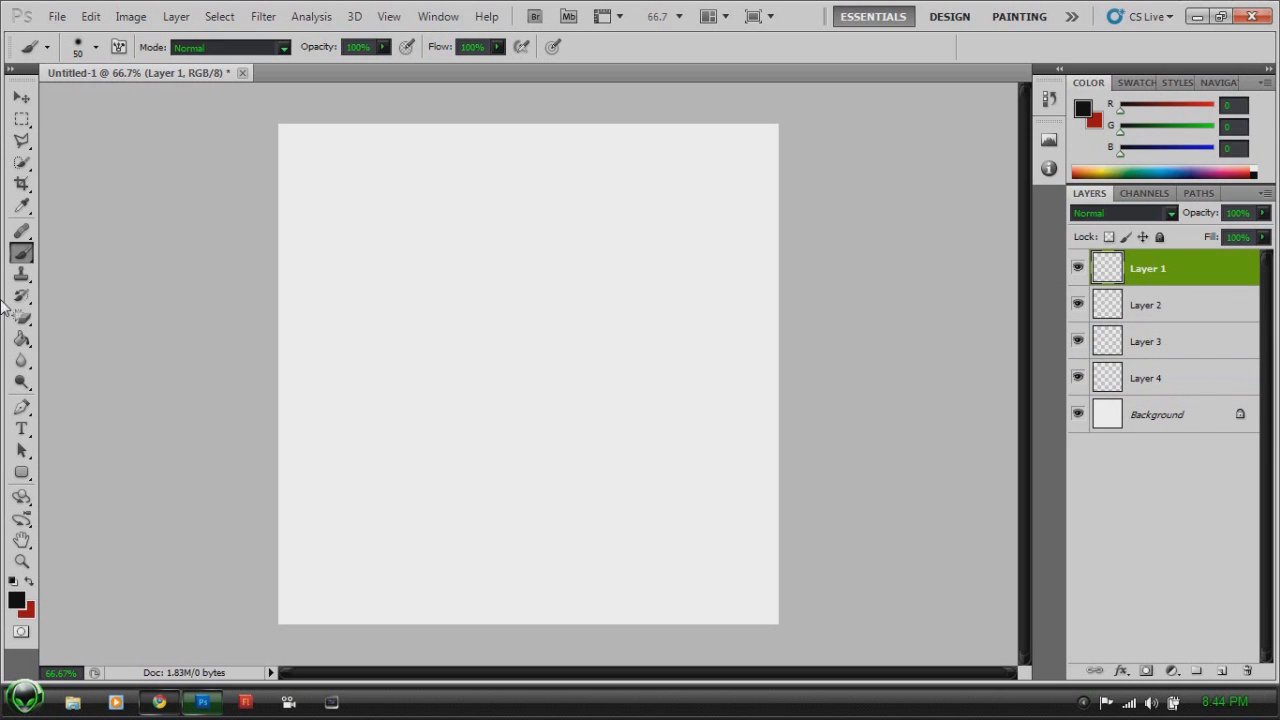
left_click(28, 582)
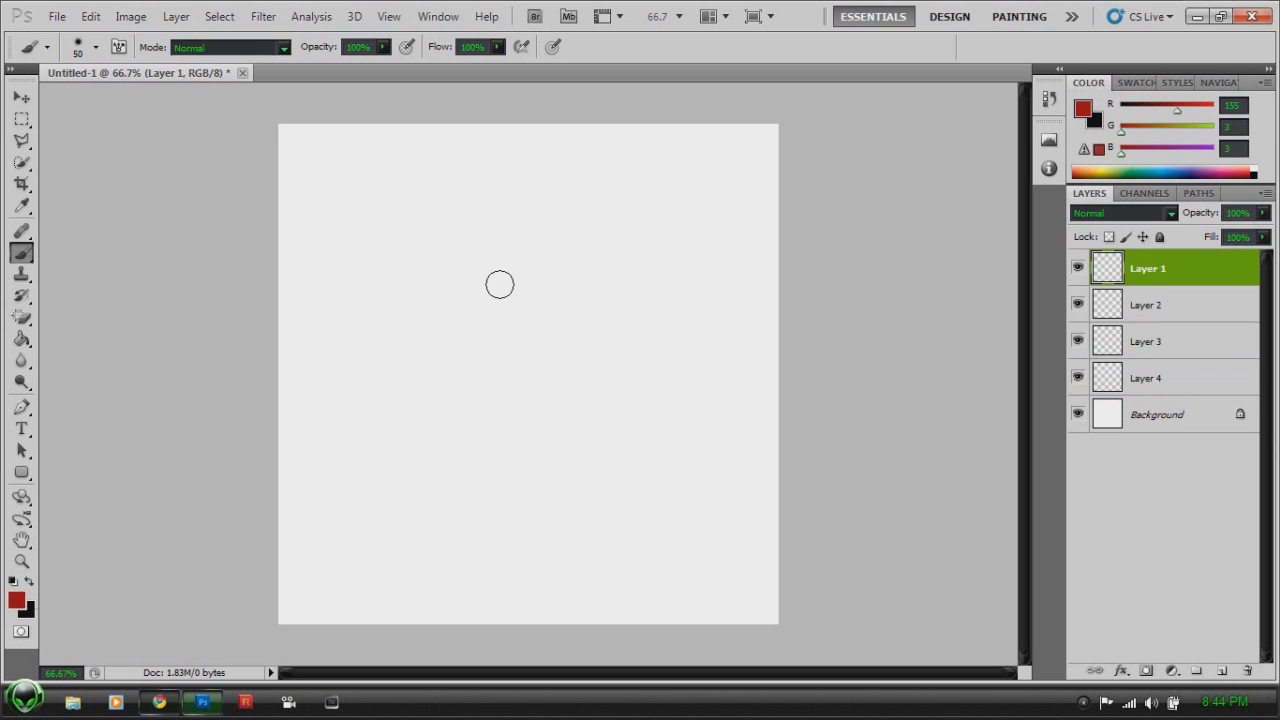
left_click_drag(385, 240, 575, 399)
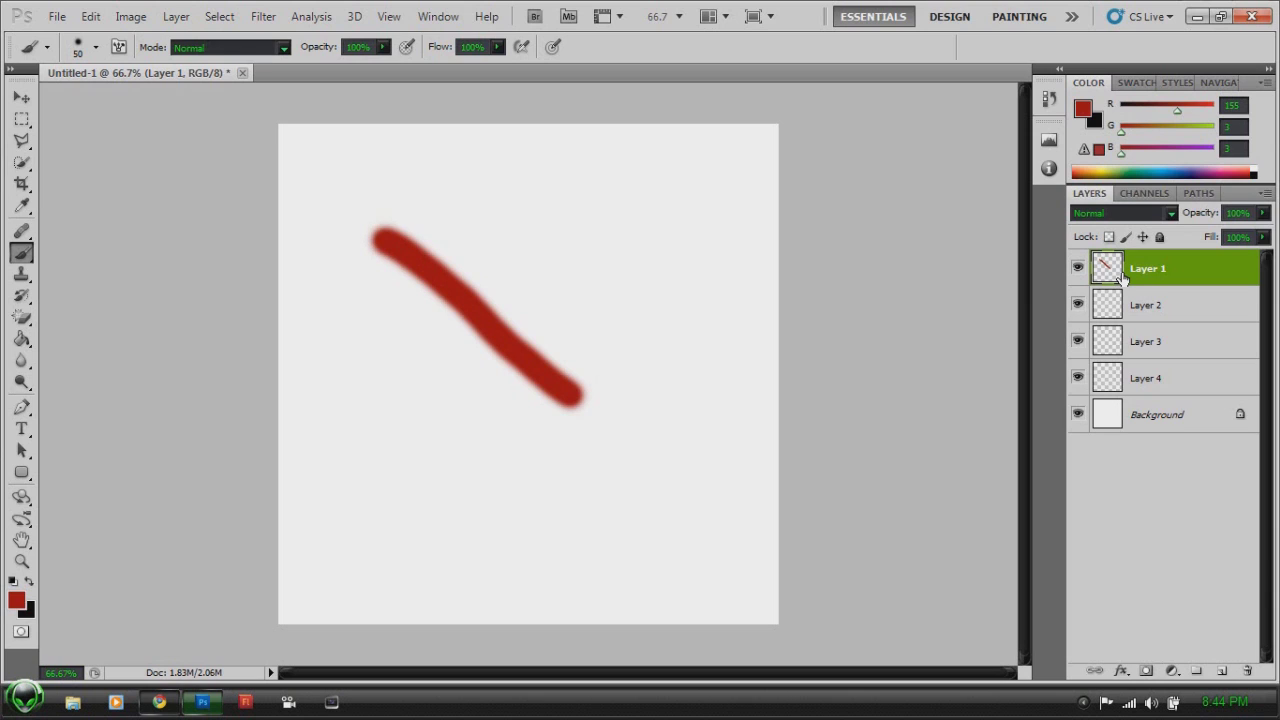
- Duplicate Layer 1 with Ctrl+J, then apply Image > Adjustments > Black & White to the original Layer 1
key("ctrl+j")
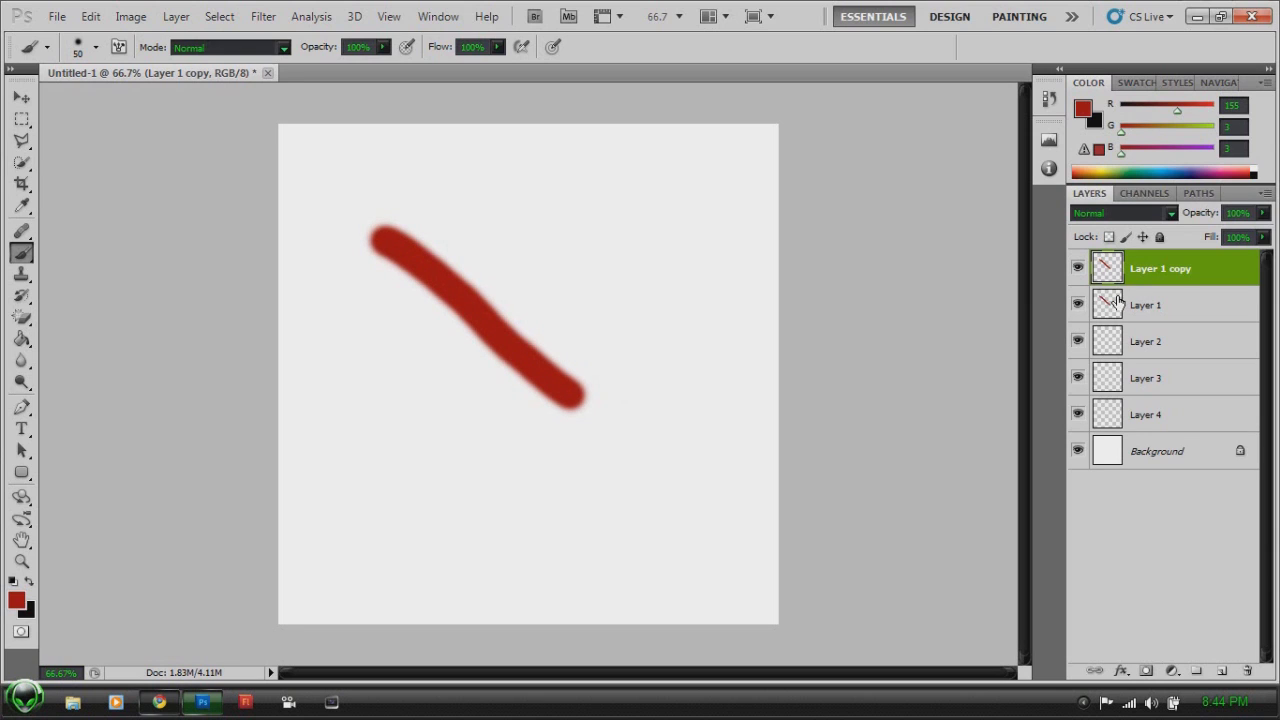
left_click(1117, 303)
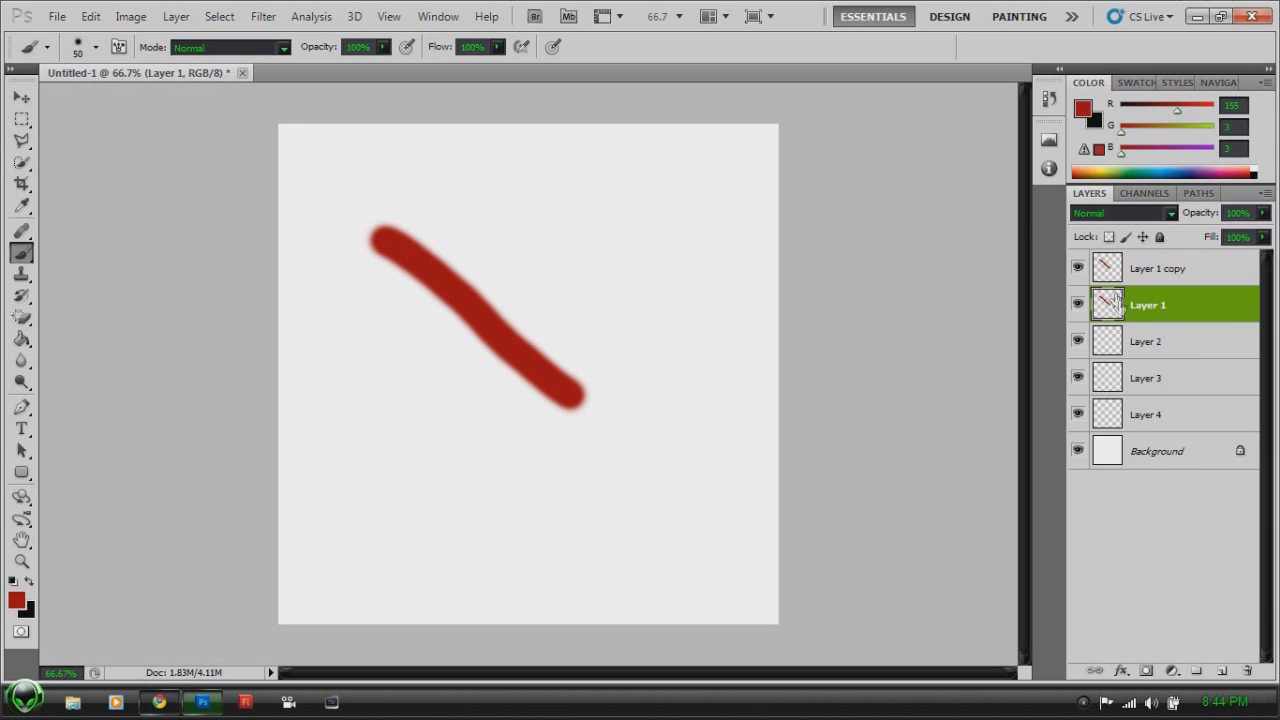
left_click(130, 17)
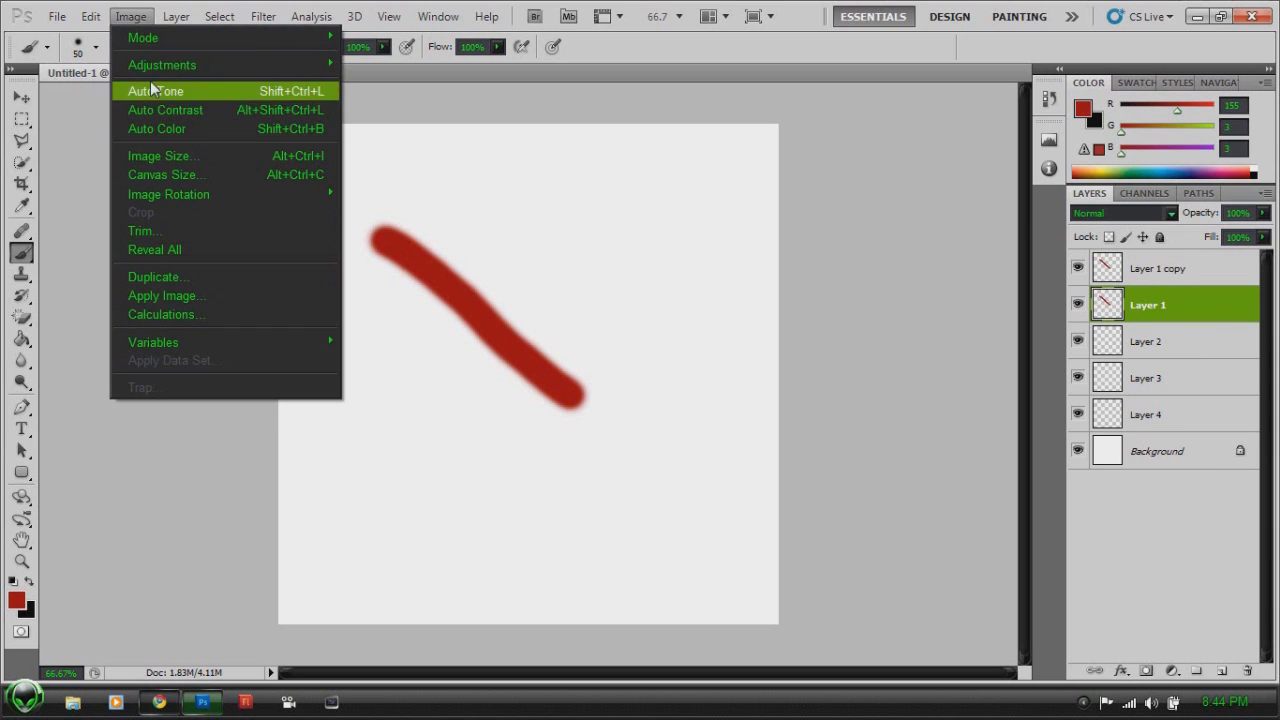
mouse_move(160, 64)
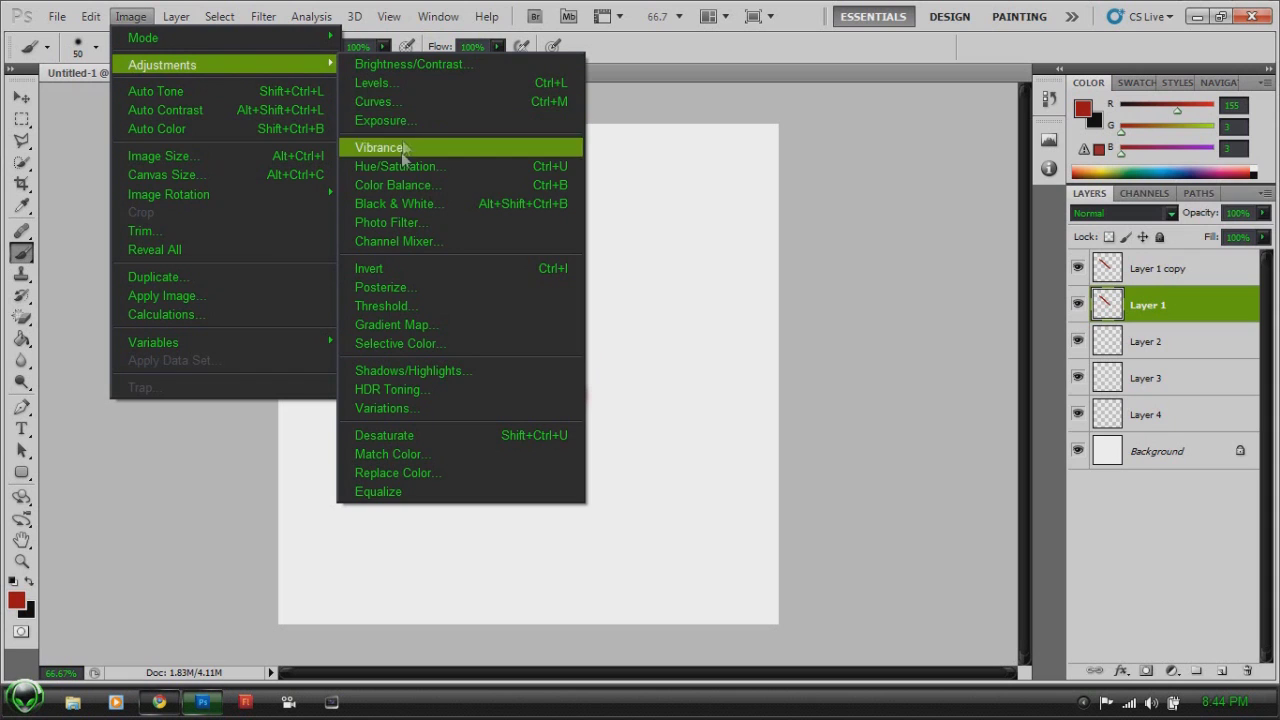
left_click(408, 212)
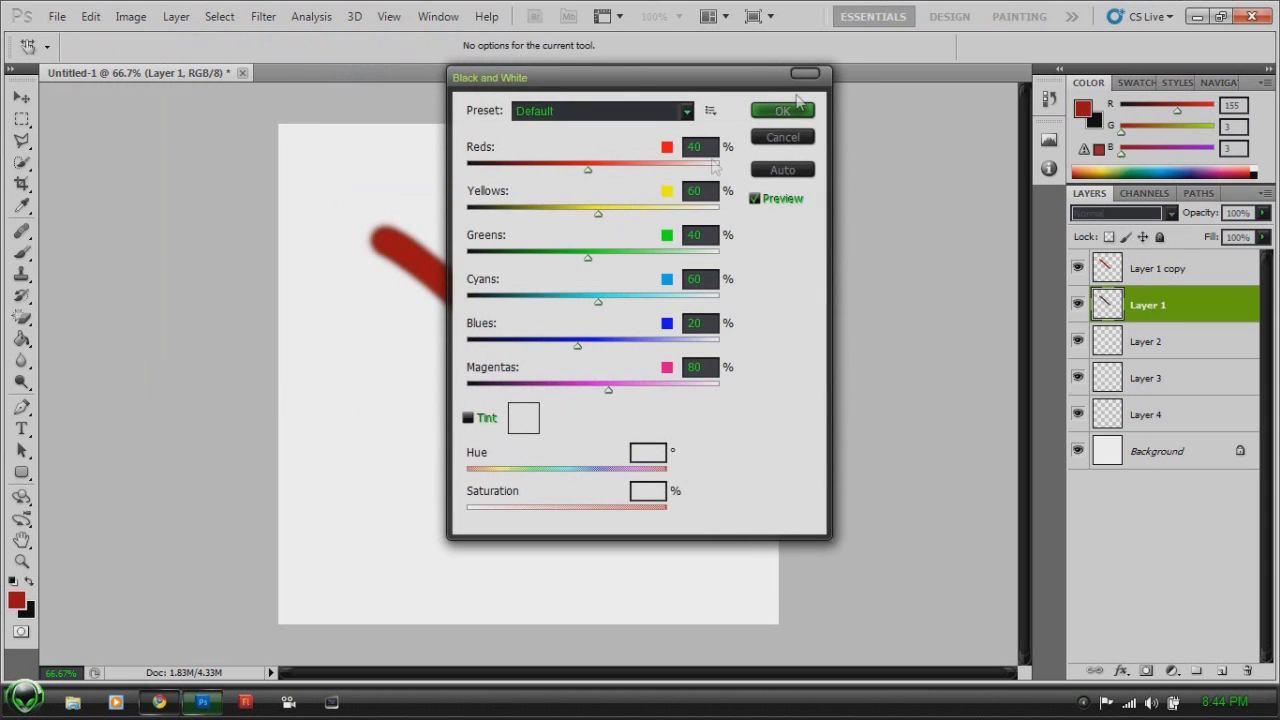
left_click(783, 110)
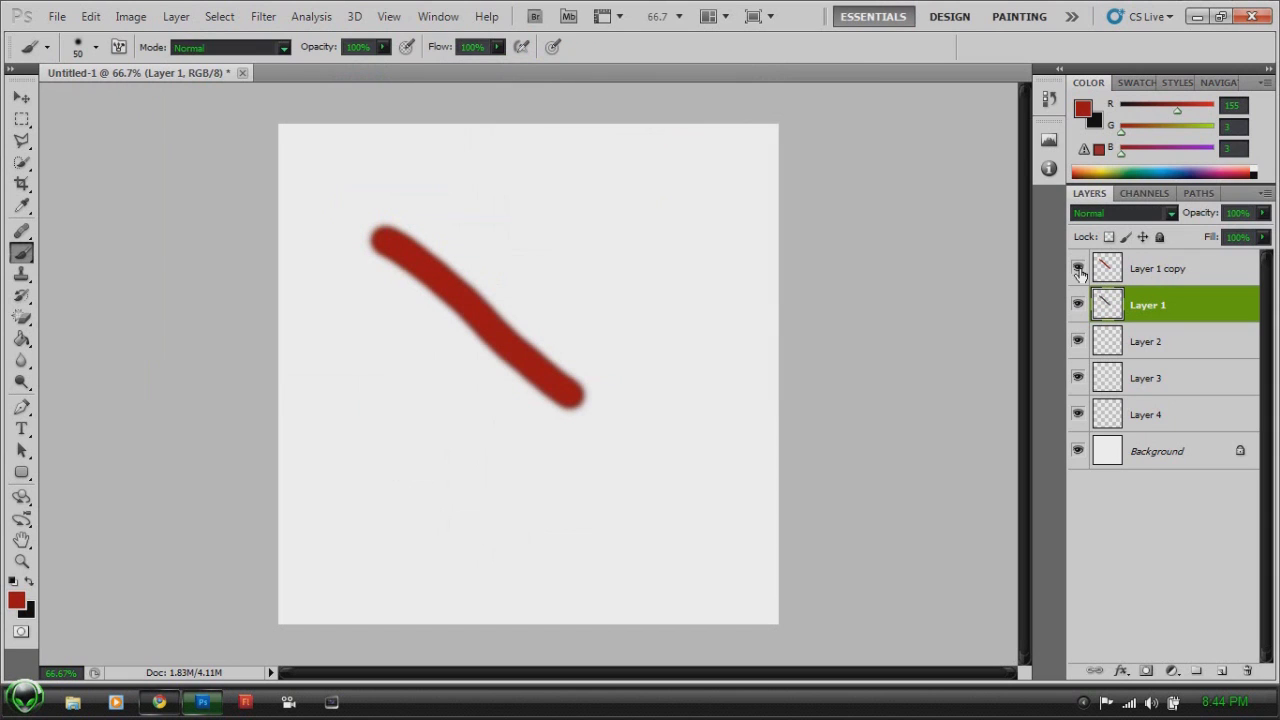
- Toggle Layer 1 copy's visibility repeatedly to compare it with the grey stroke underneath
left_click(1078, 267)
left_click(1078, 268)
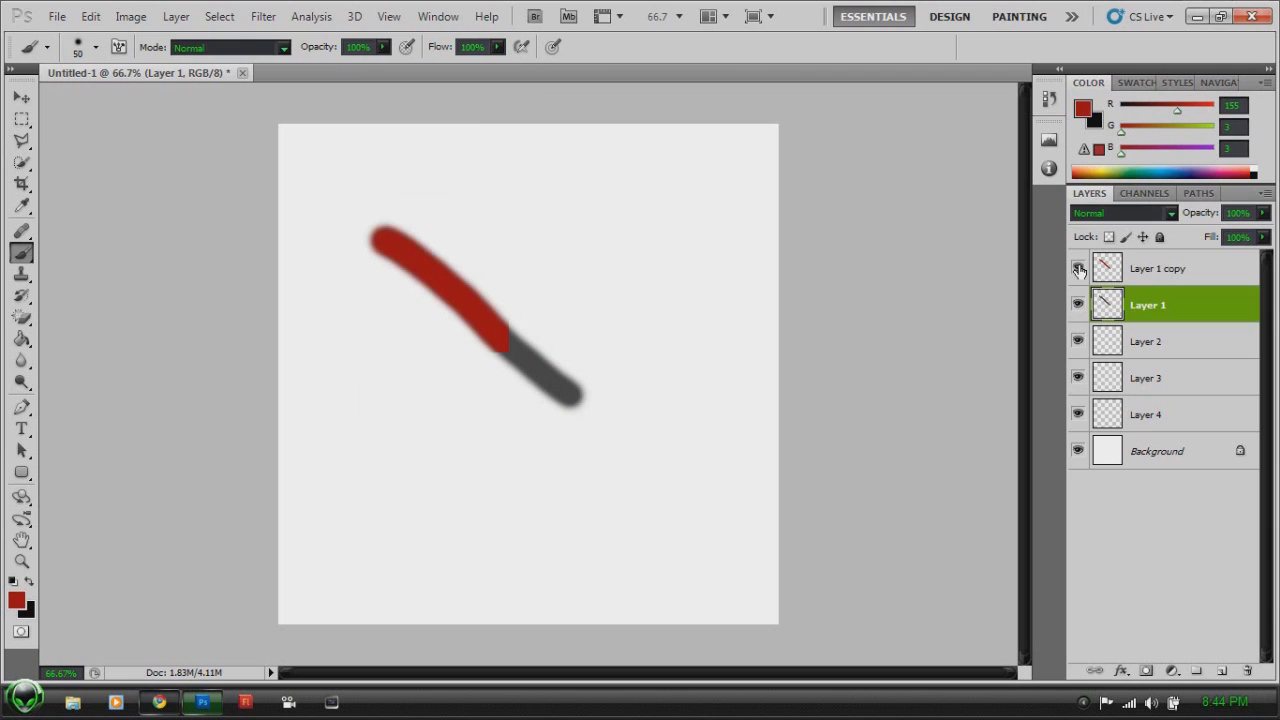
left_click(1078, 268)
left_click(1078, 268)
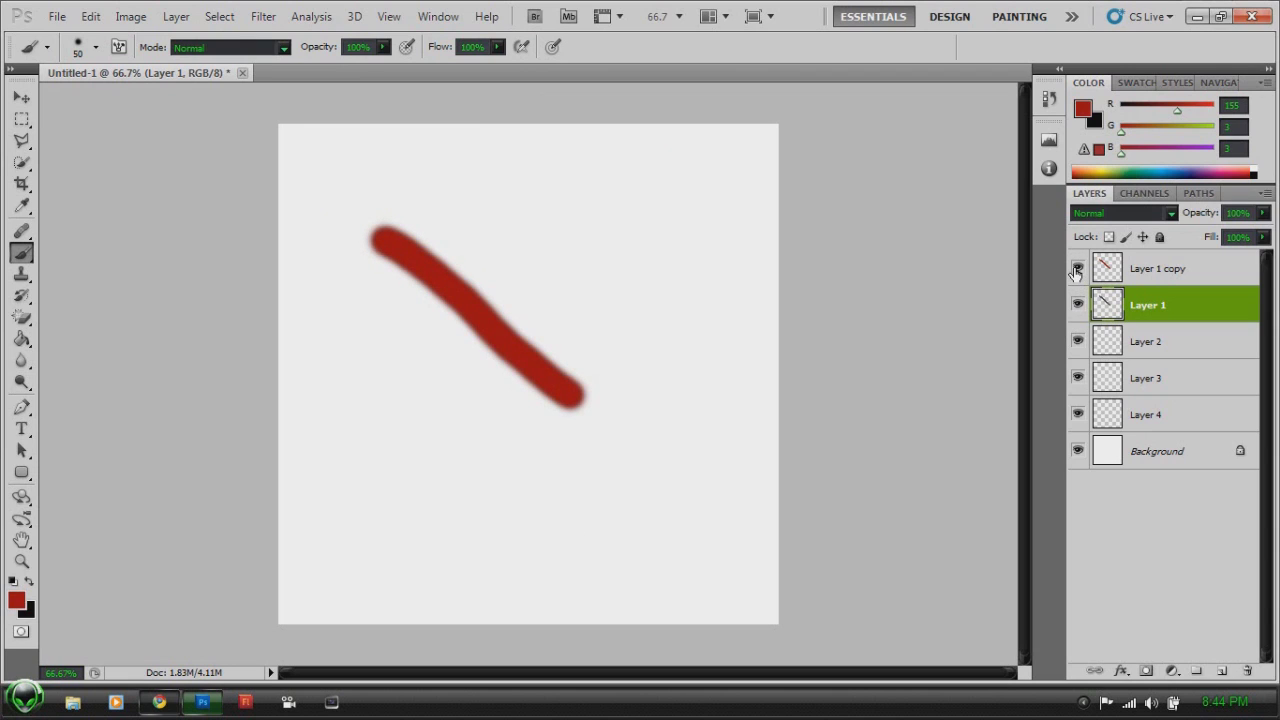
left_click(1077, 269)
left_click(1077, 269)
left_click(1077, 269)
left_click(1077, 269)
- Lock all of Layer 1, hide Layer 1 copy, and confirm the brush is refused on the locked layer
left_click(1159, 238)
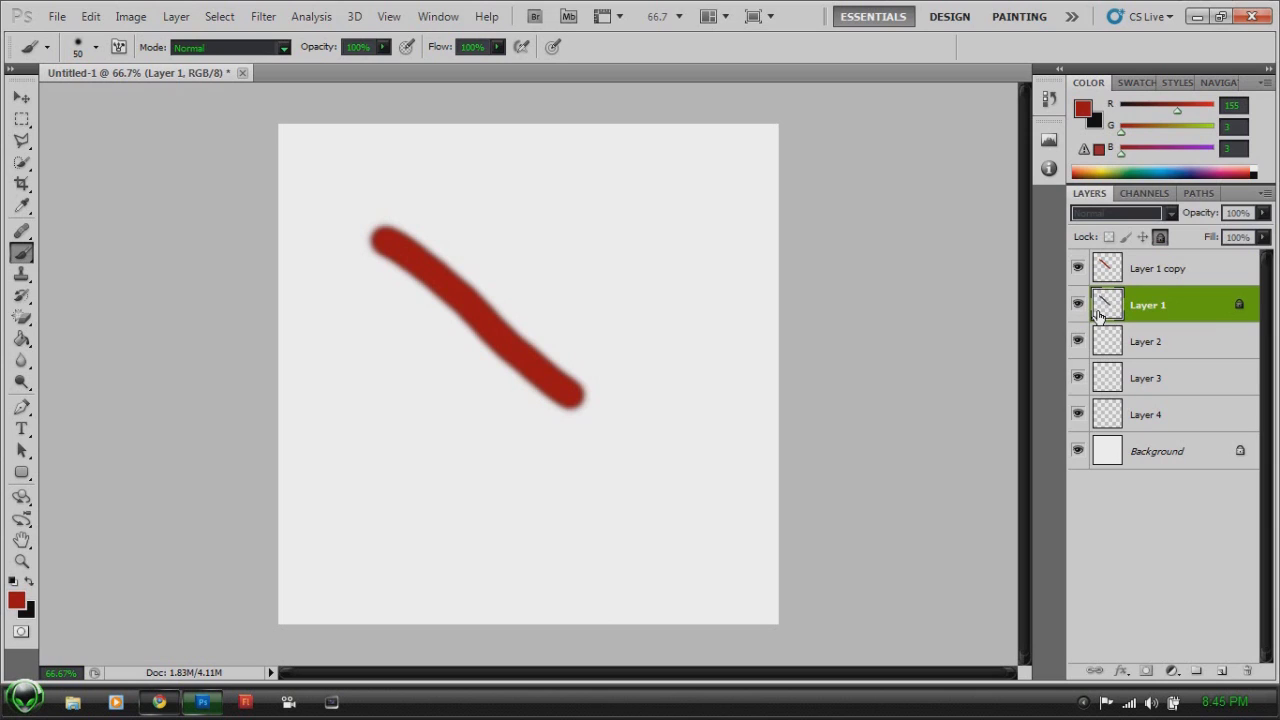
left_click(1159, 237)
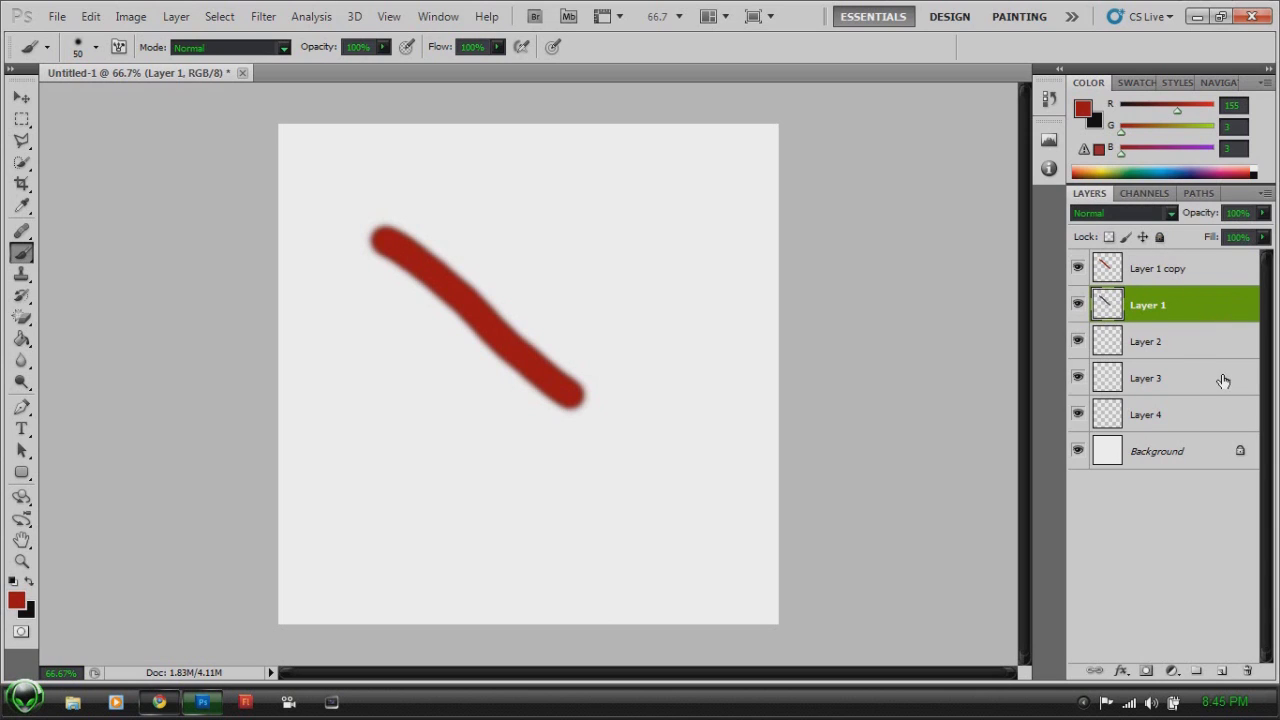
left_click(1159, 237)
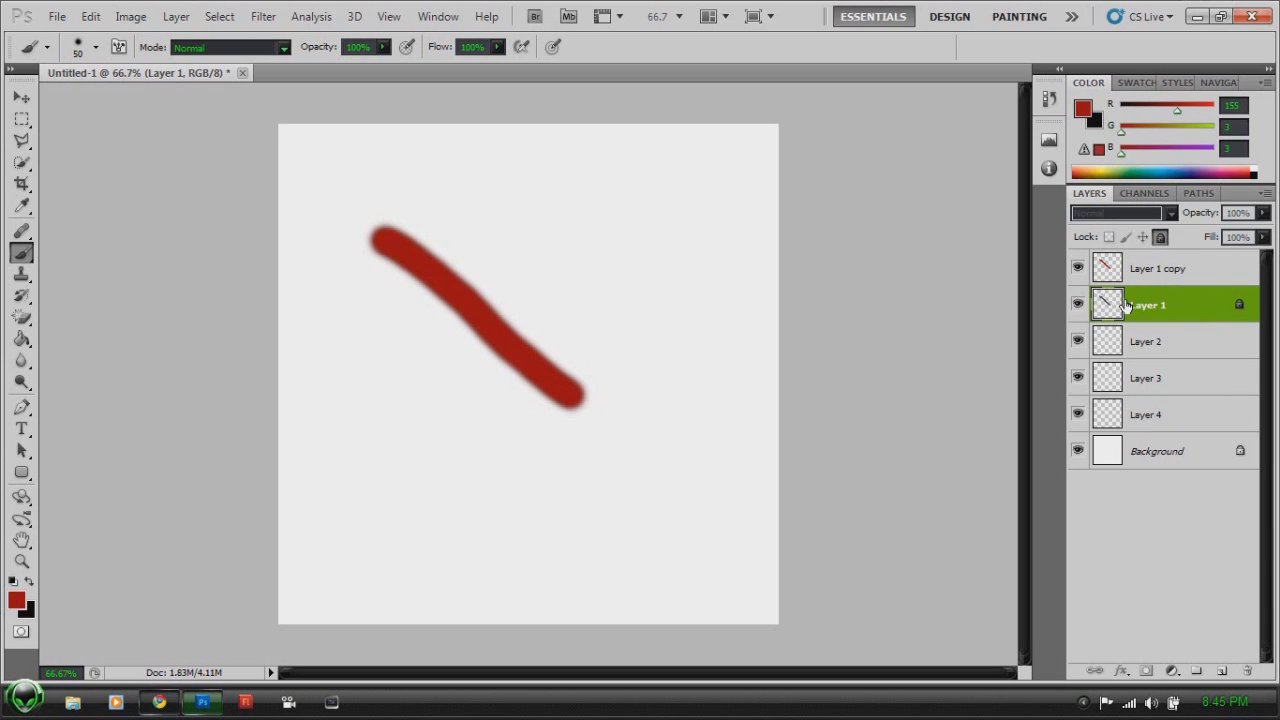
left_click(1077, 268)
left_click(549, 269)
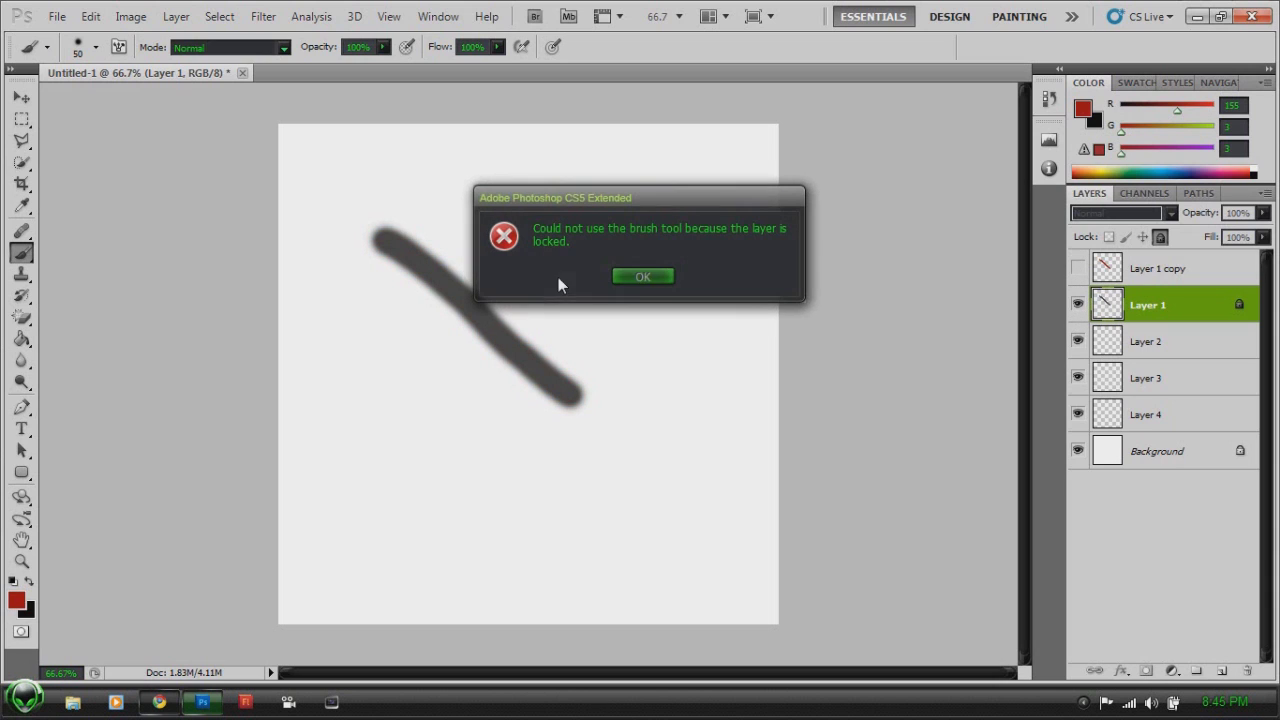
left_click(657, 278)
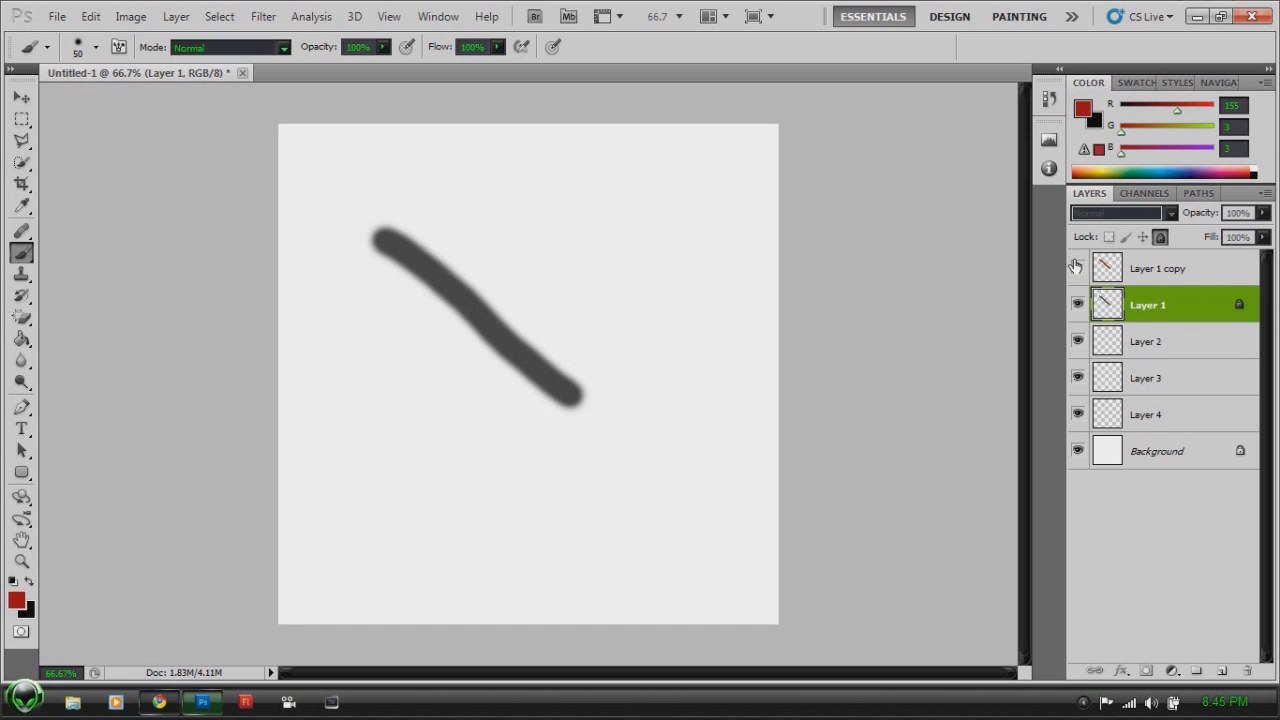
- Unlock Layer 1, show and select Layer 1 copy, and try the Lighten and then Overlay blend modes
left_click(1160, 237)
left_click(1080, 268)
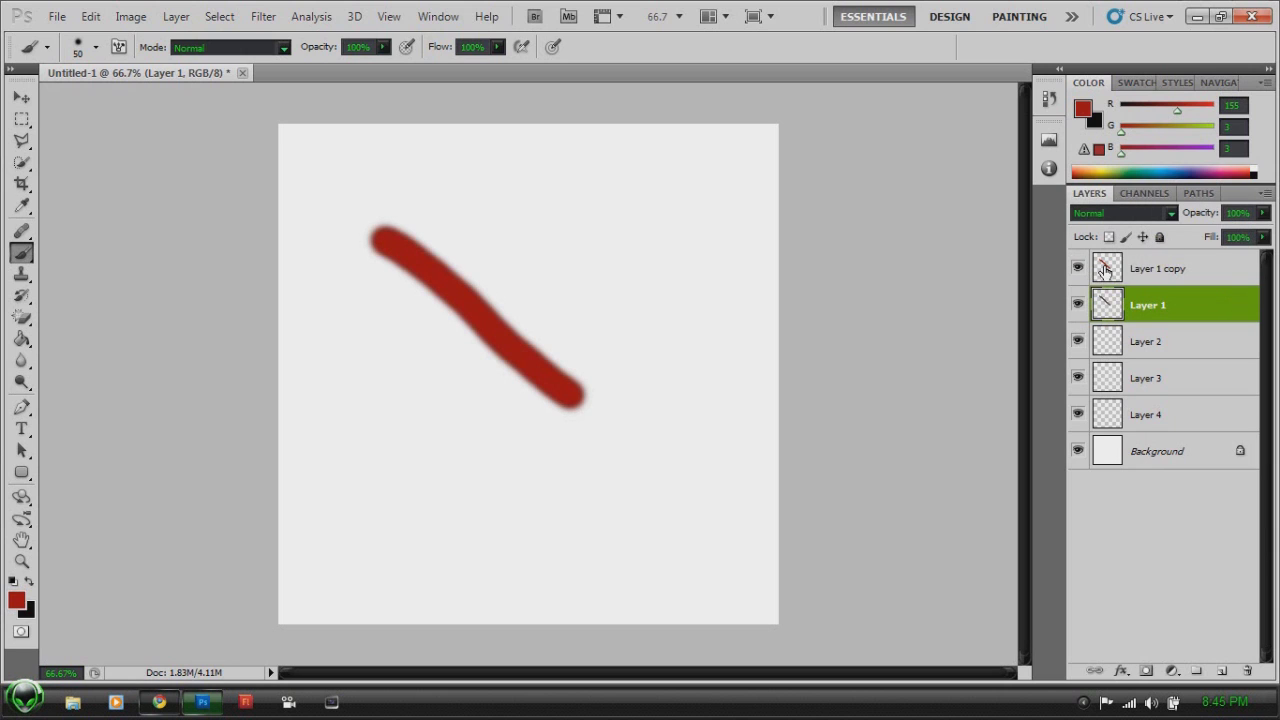
left_click(1115, 272)
left_click(1147, 213)
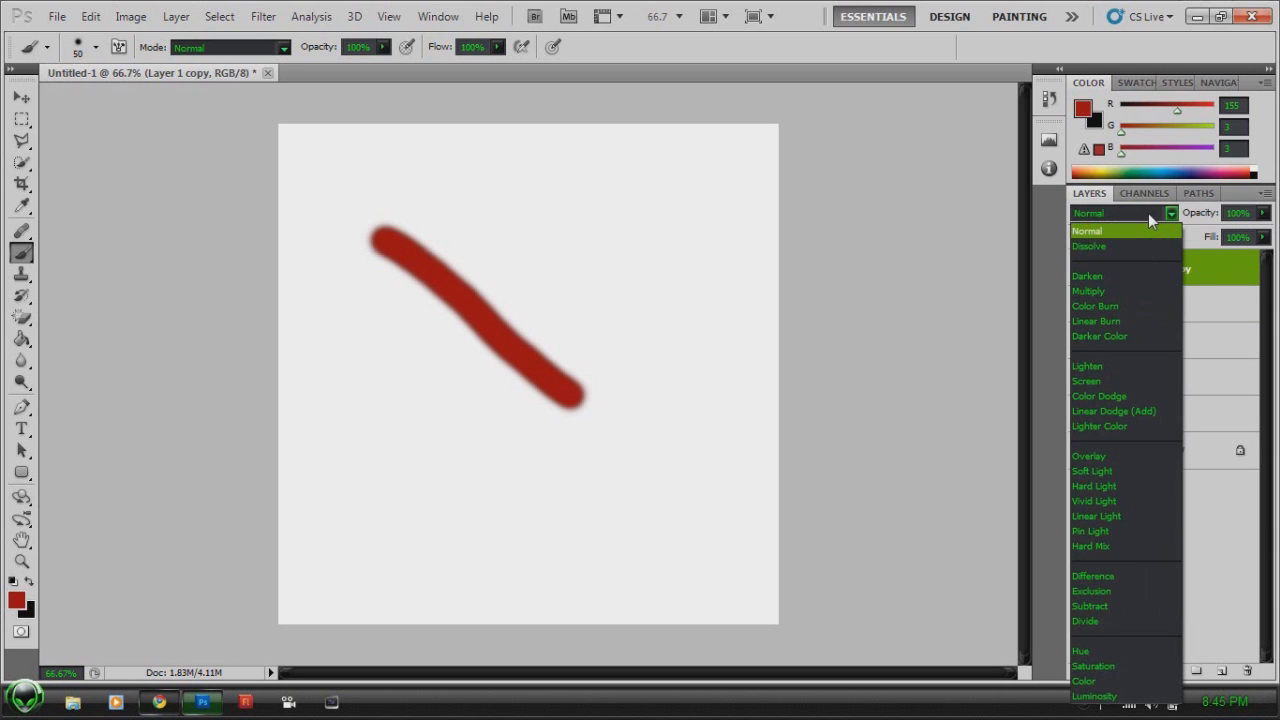
left_click(1107, 366)
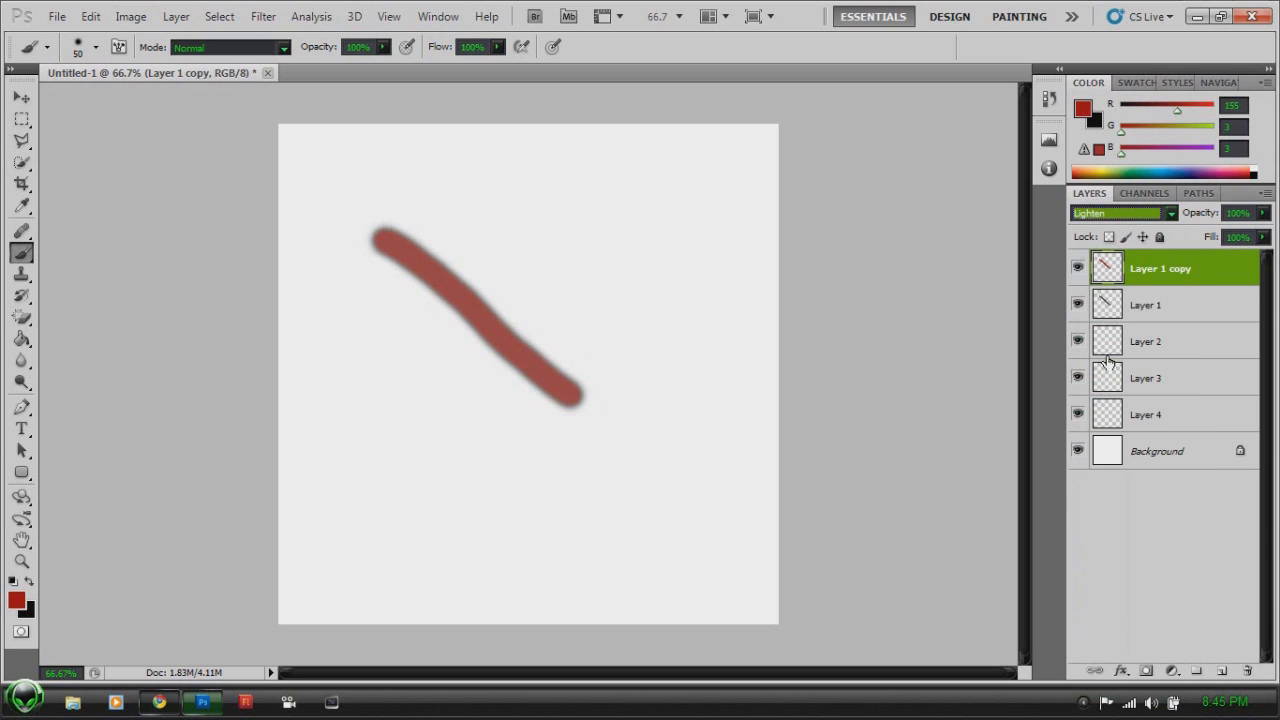
left_click(1121, 214)
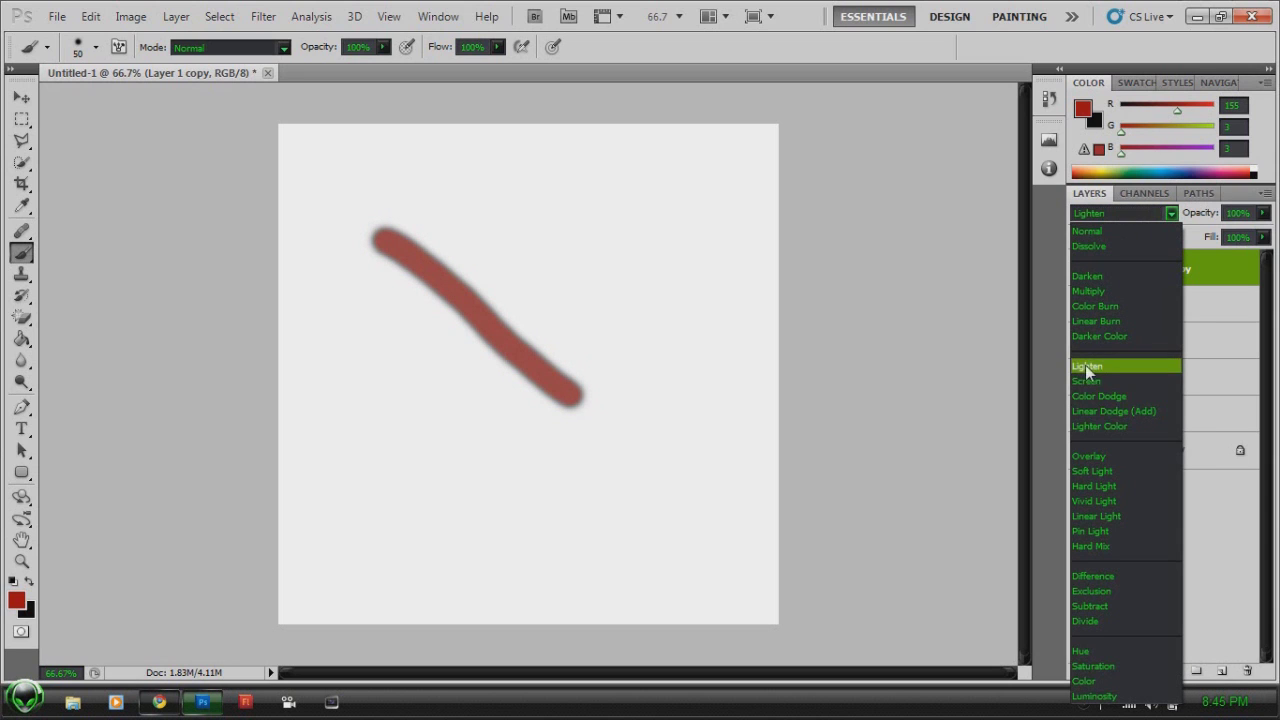
left_click(1104, 457)
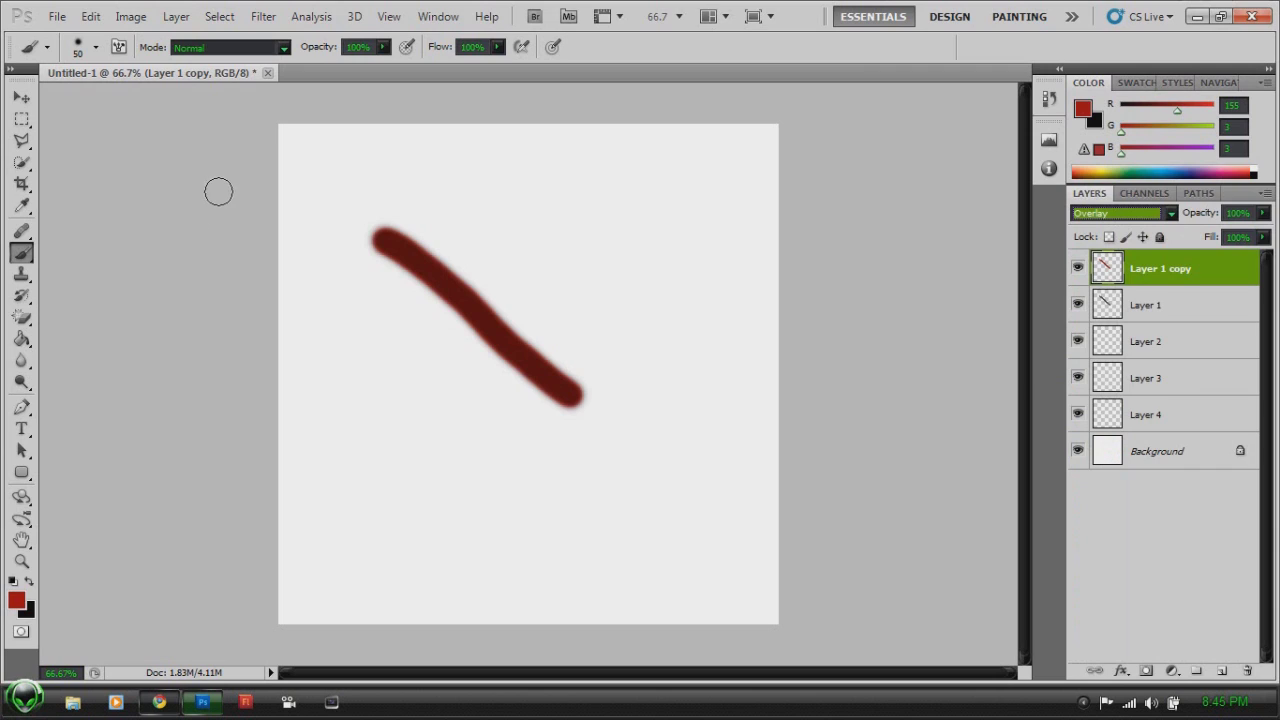
- Compare Normal and Overlay on Layer 1 copy, settling on Overlay for a dark red stroke
left_click(1078, 305)
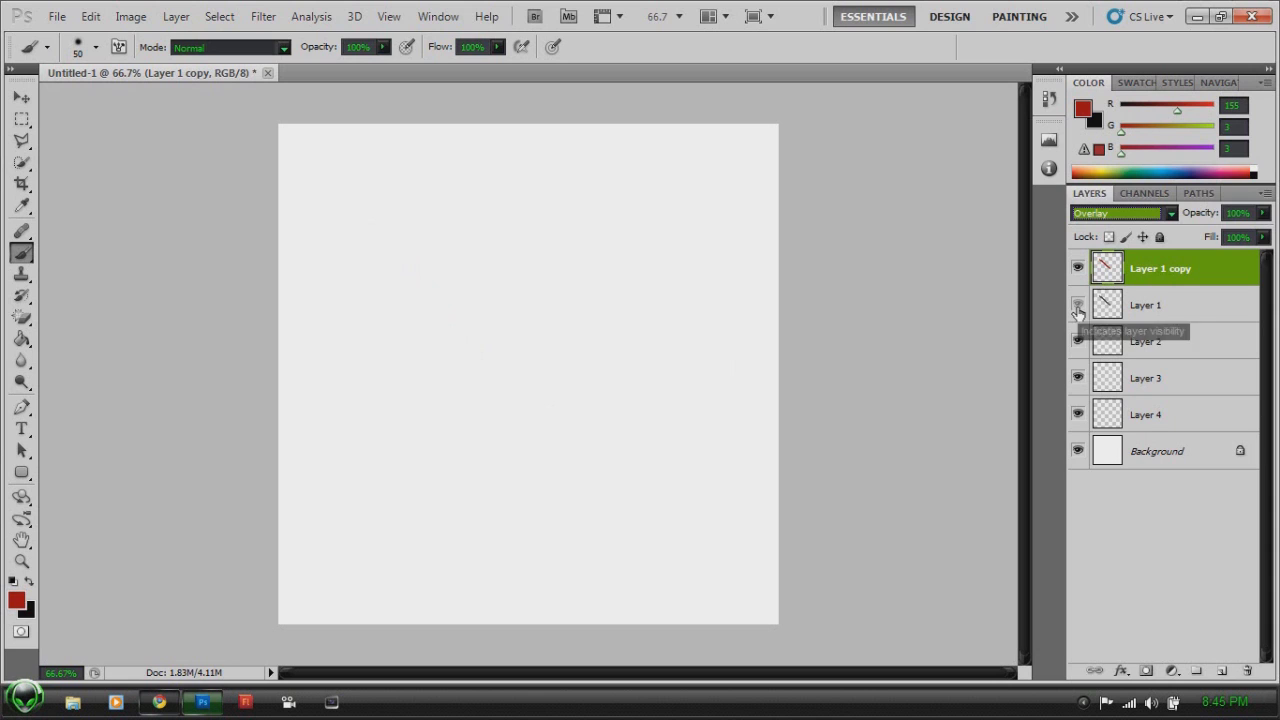
left_click(1078, 311)
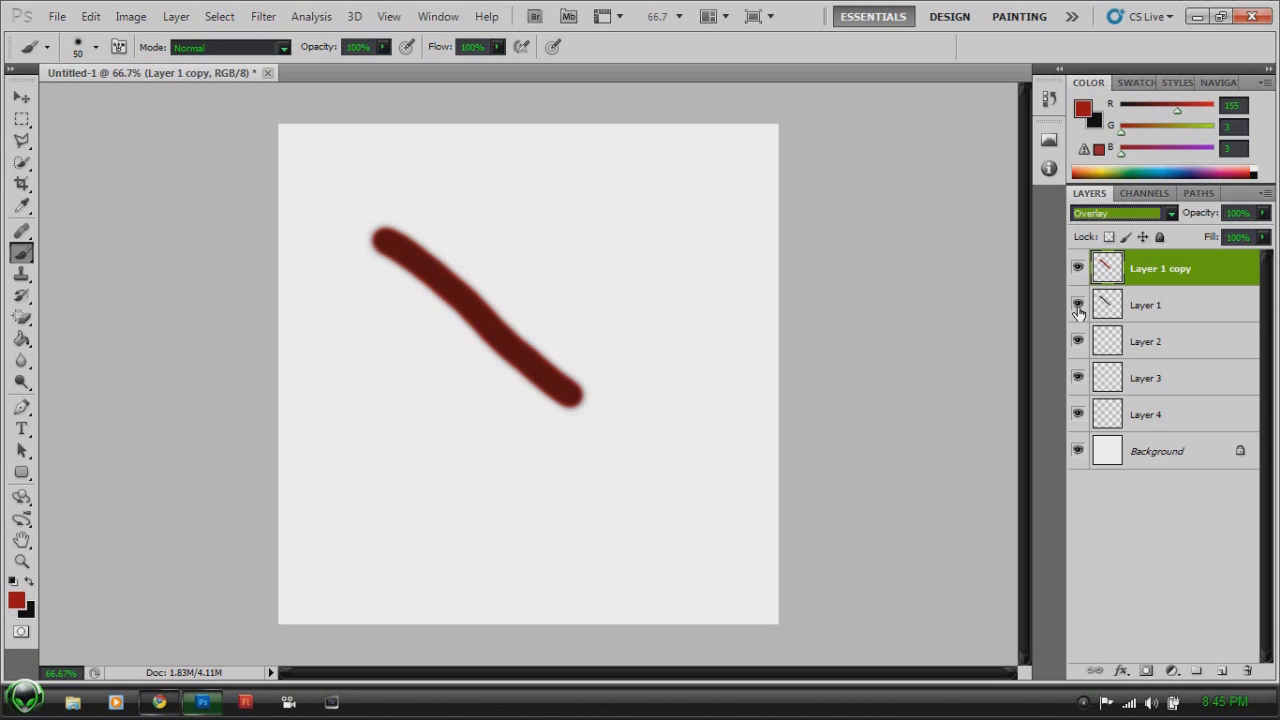
left_click(1130, 213)
left_click(1106, 229)
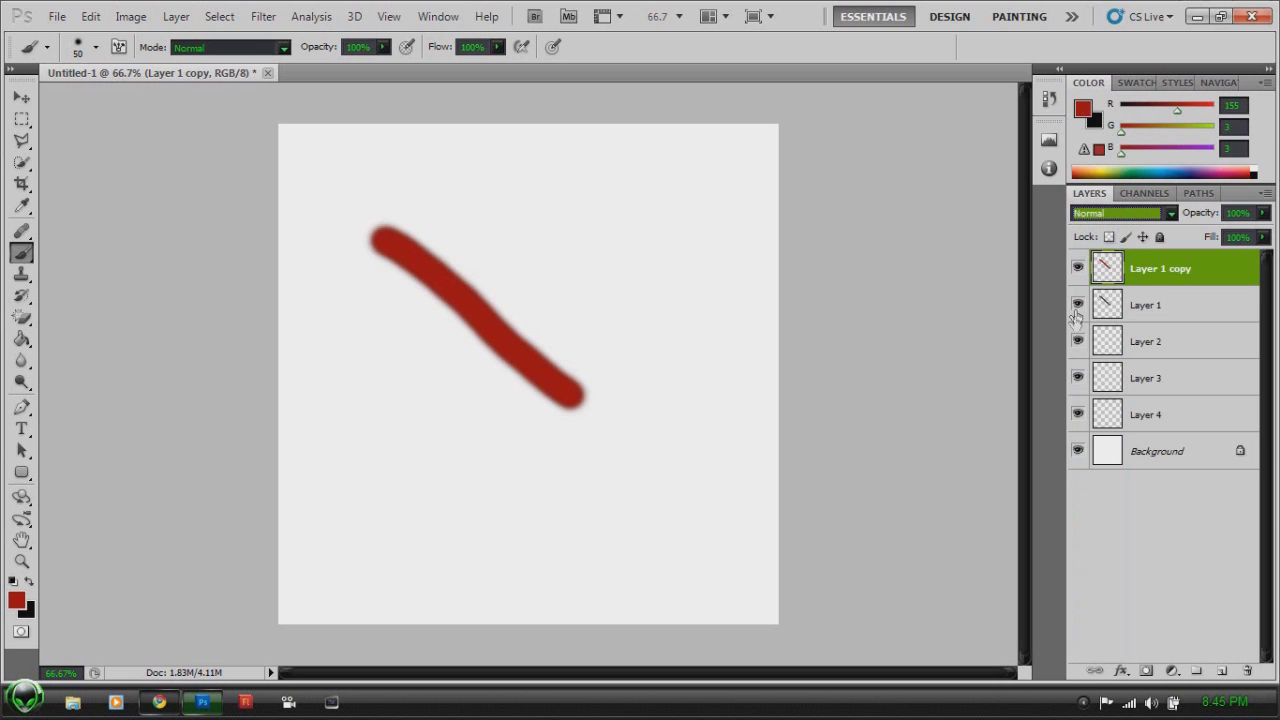
left_click(1140, 214)
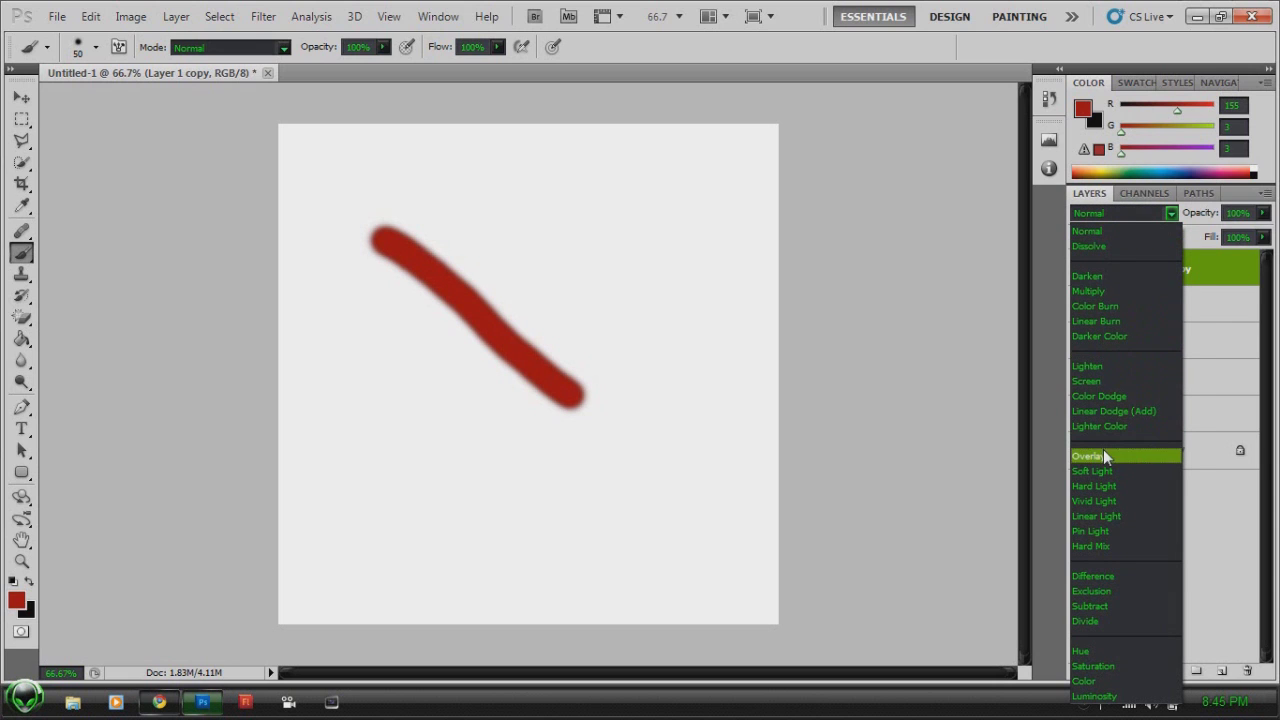
left_click(1103, 456)
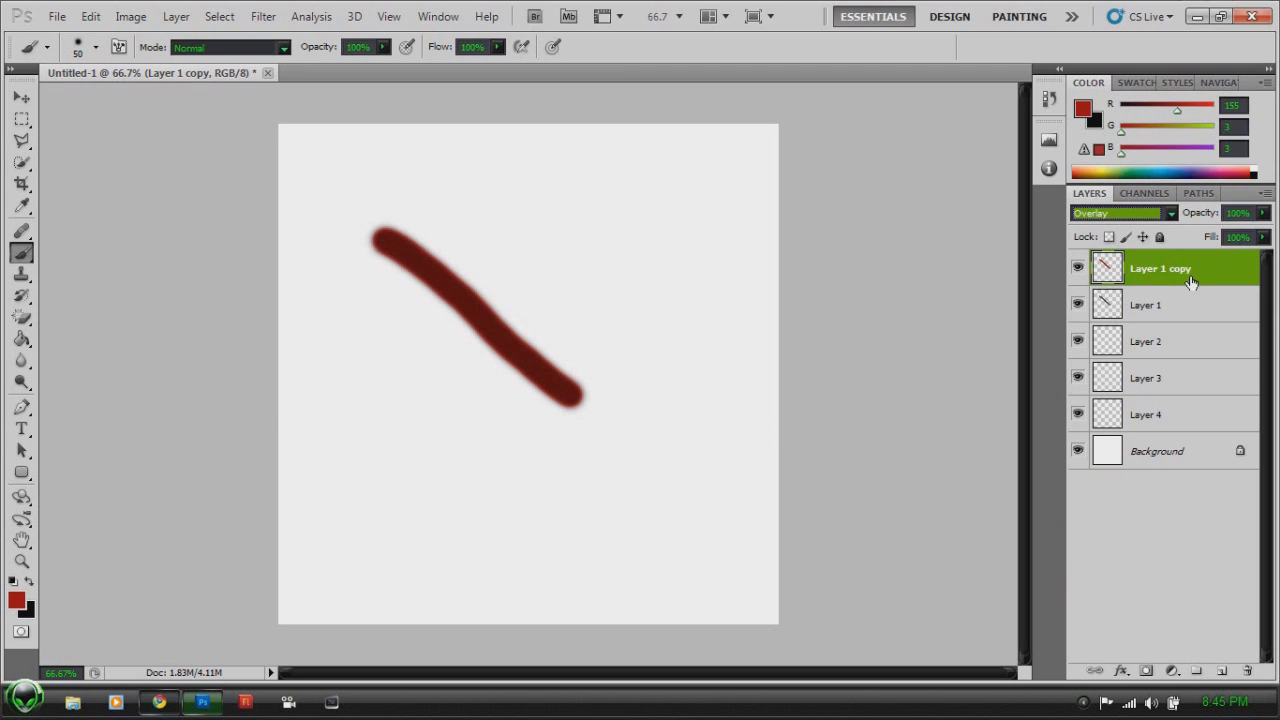
left_click(1140, 214)
left_click(1116, 231)
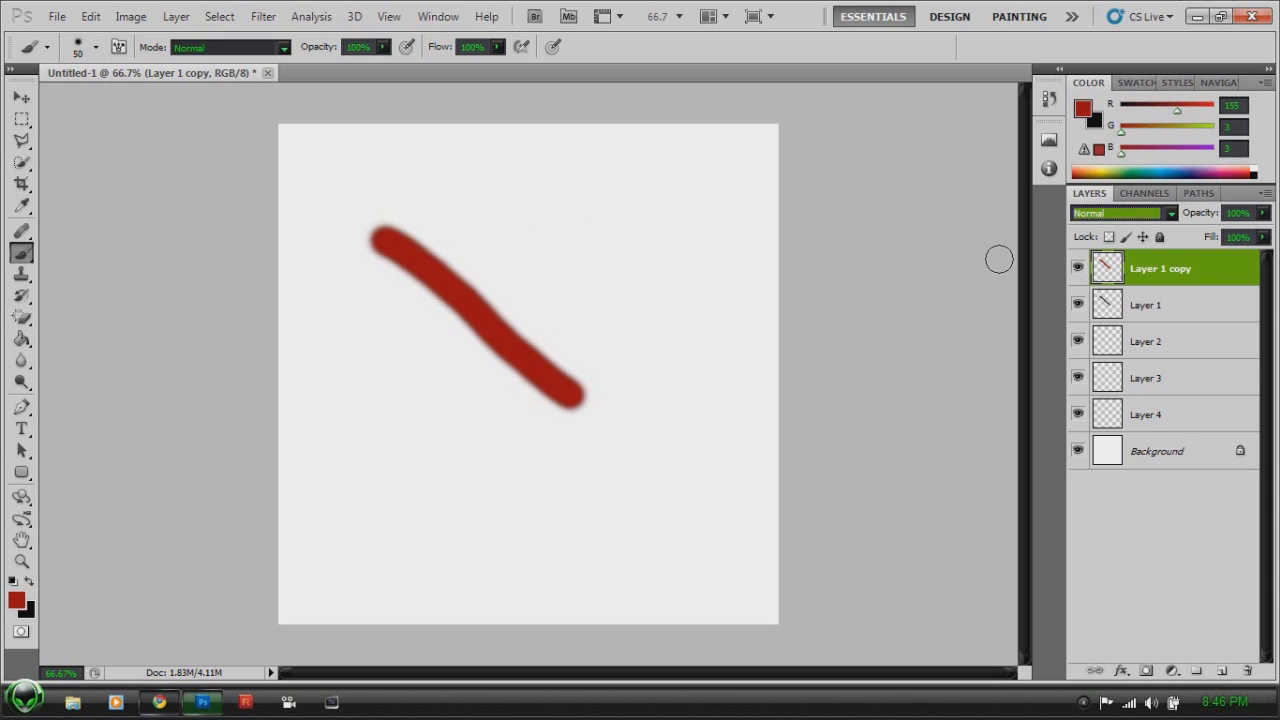
left_click(1101, 224)
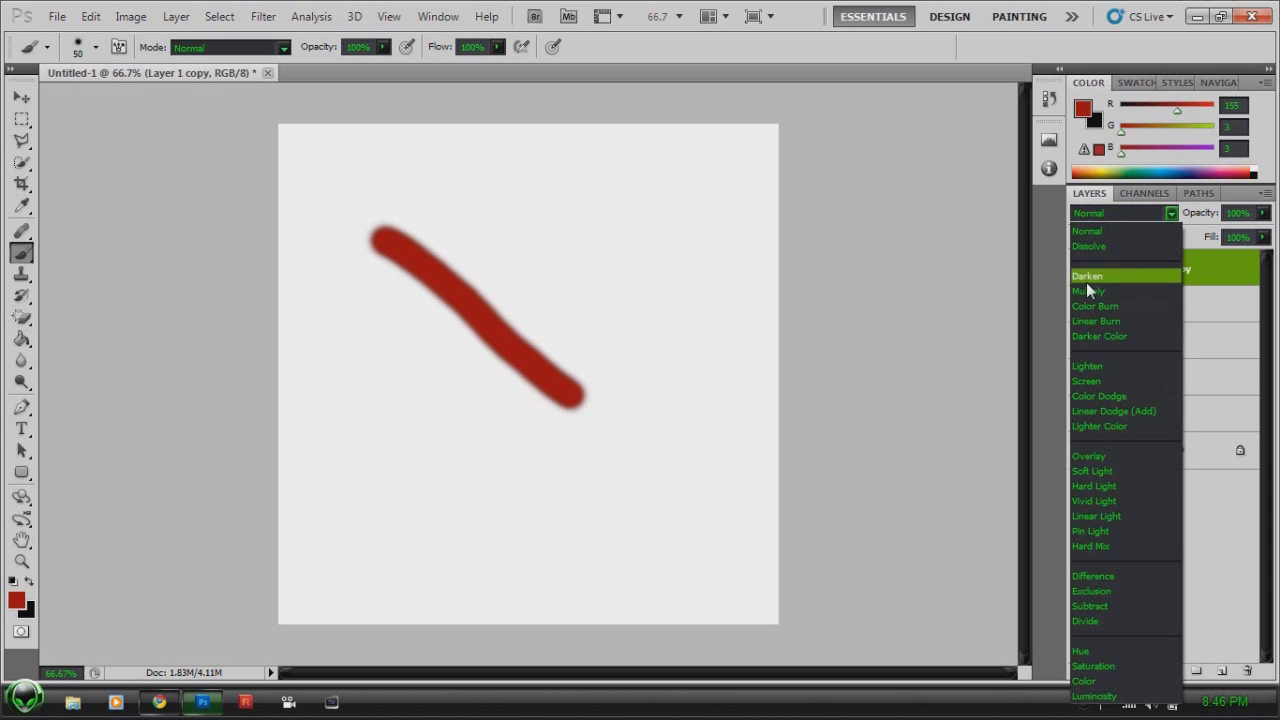
left_click(1098, 455)
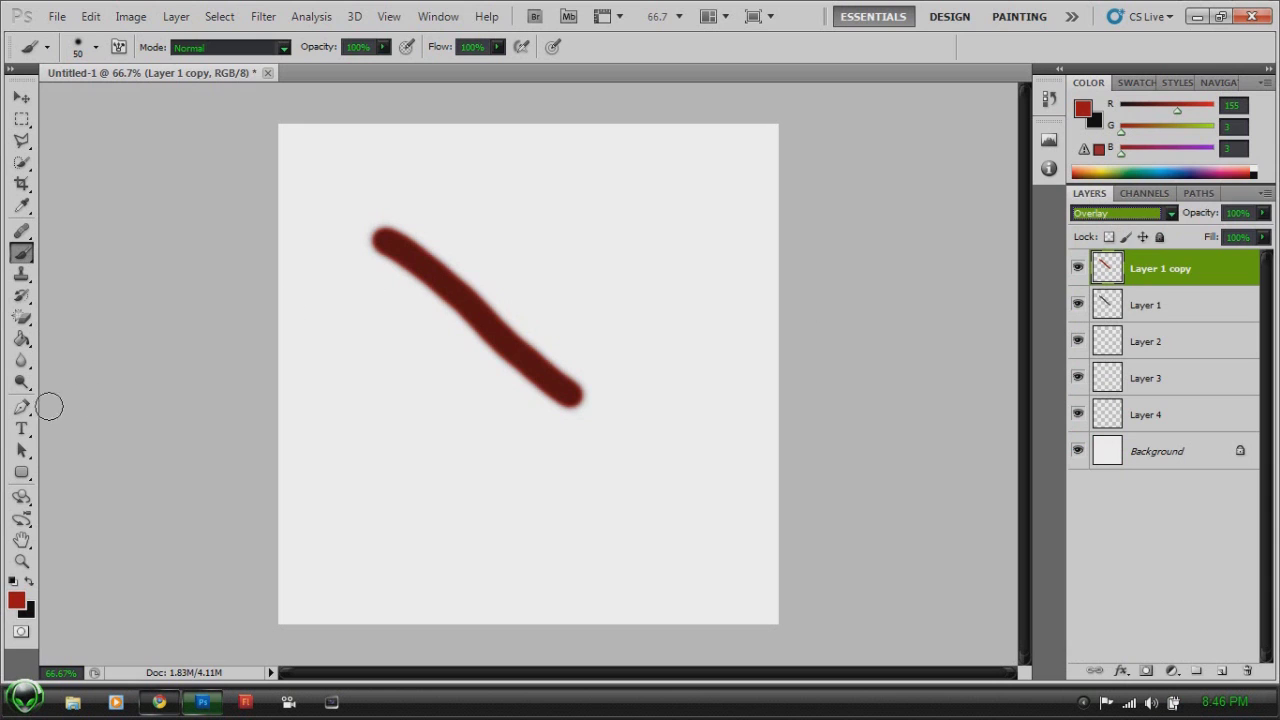
- Merge Layer 1 copy down into Layer 1 with Layer > Merge Down
left_click(176, 16)
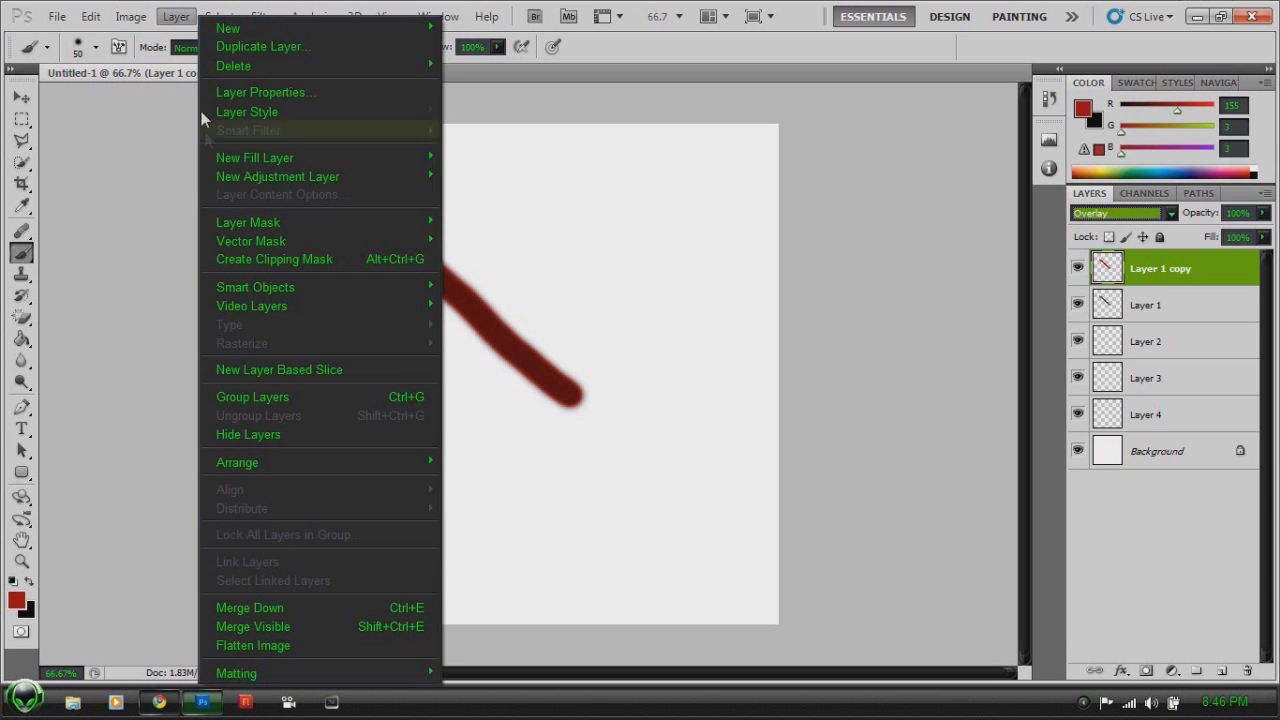
mouse_move(265, 311)
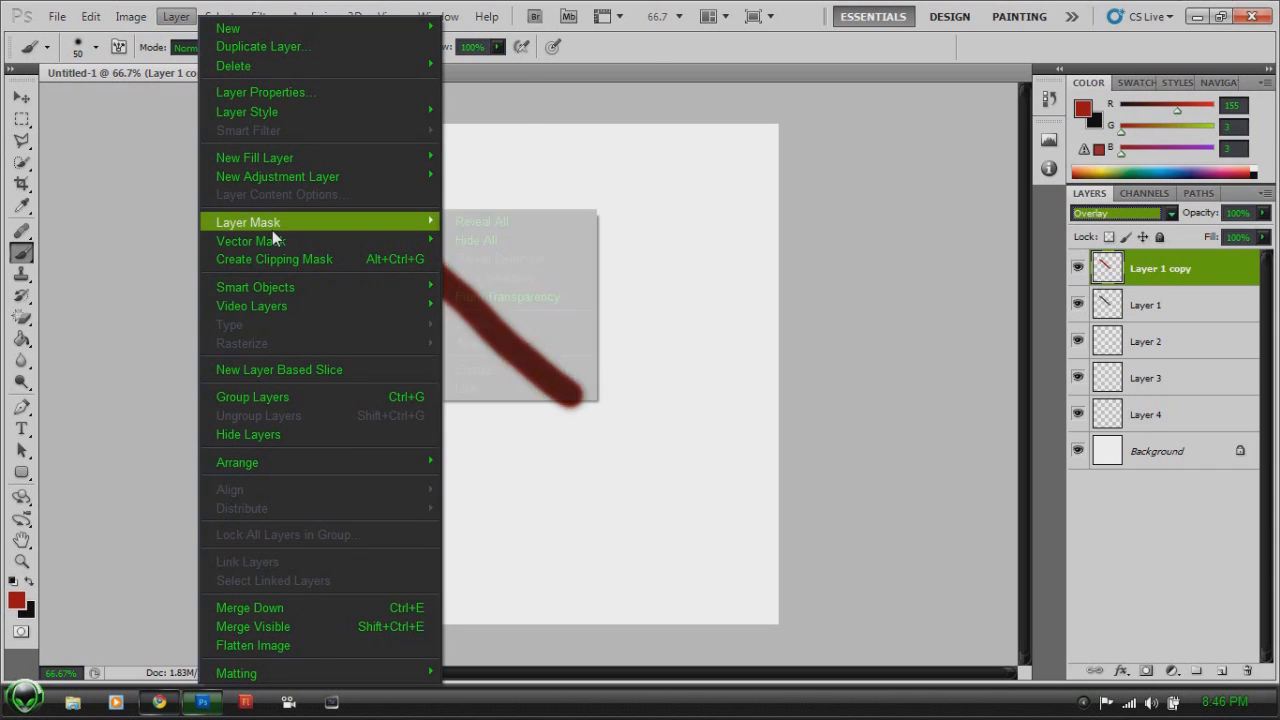
mouse_move(272, 230)
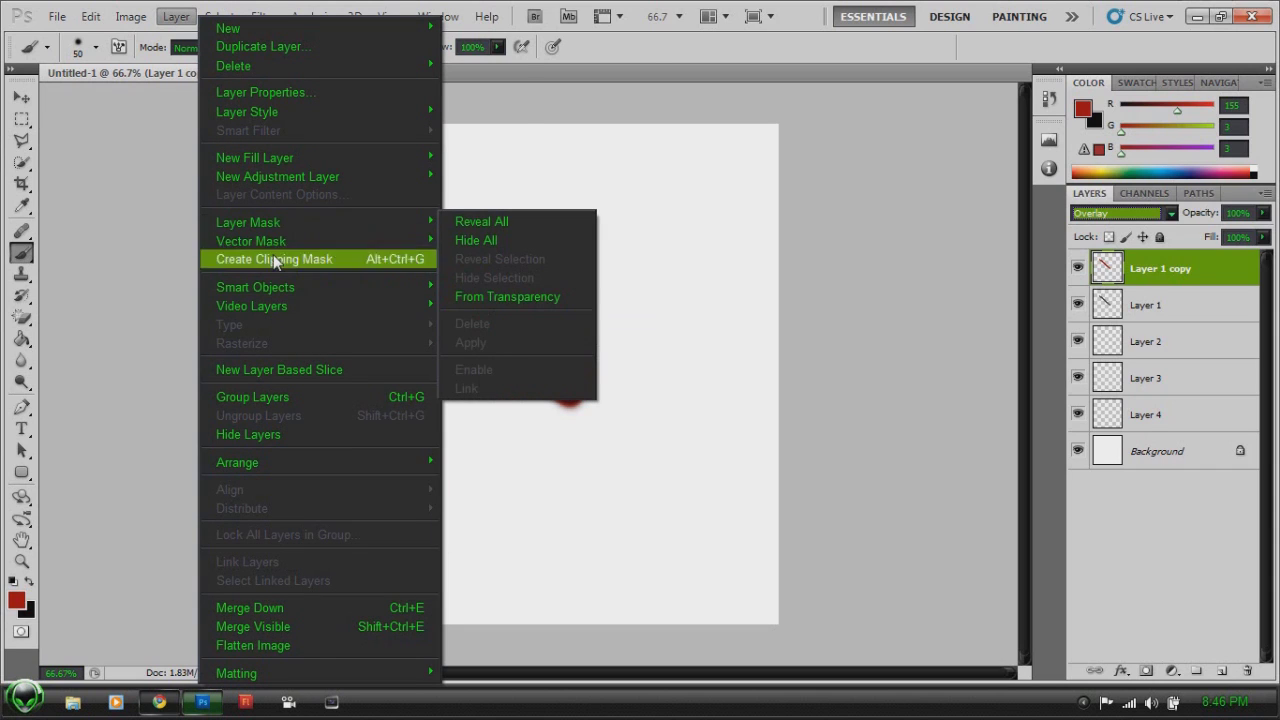
left_click(279, 607)
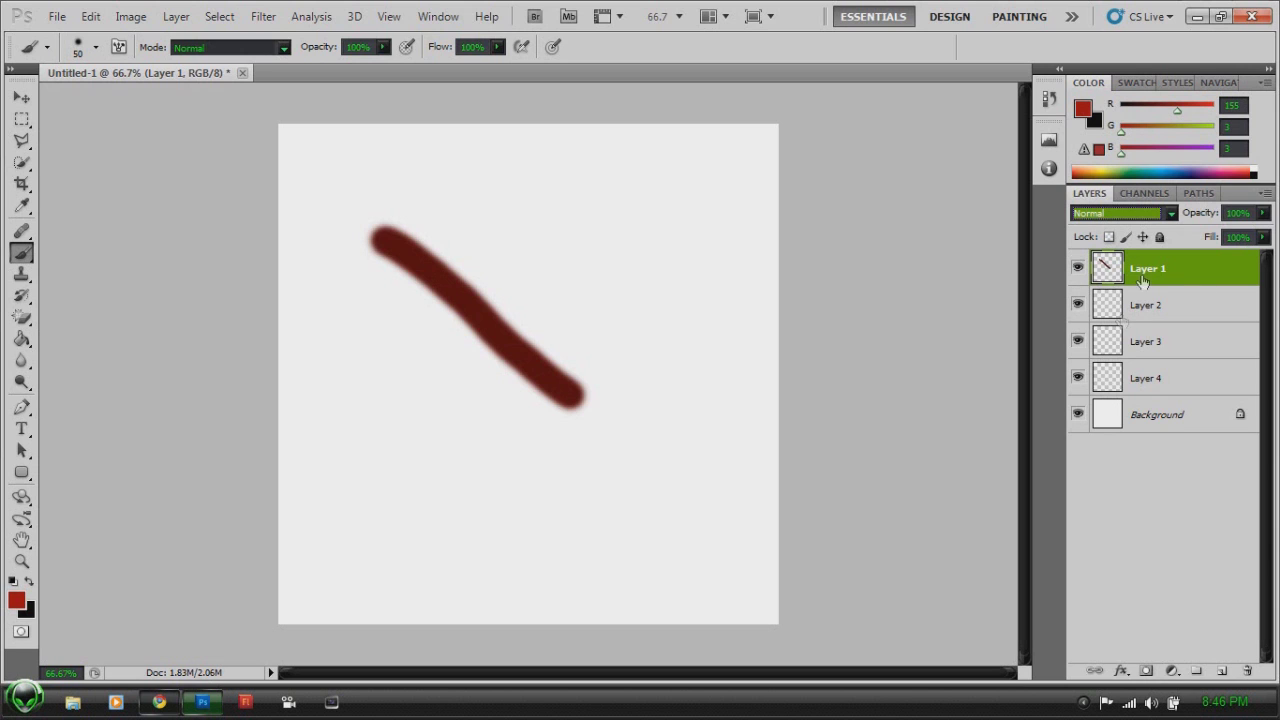
- Combine all visible layers into one Background layer with Layer > Merge Visible
left_click(131, 16)
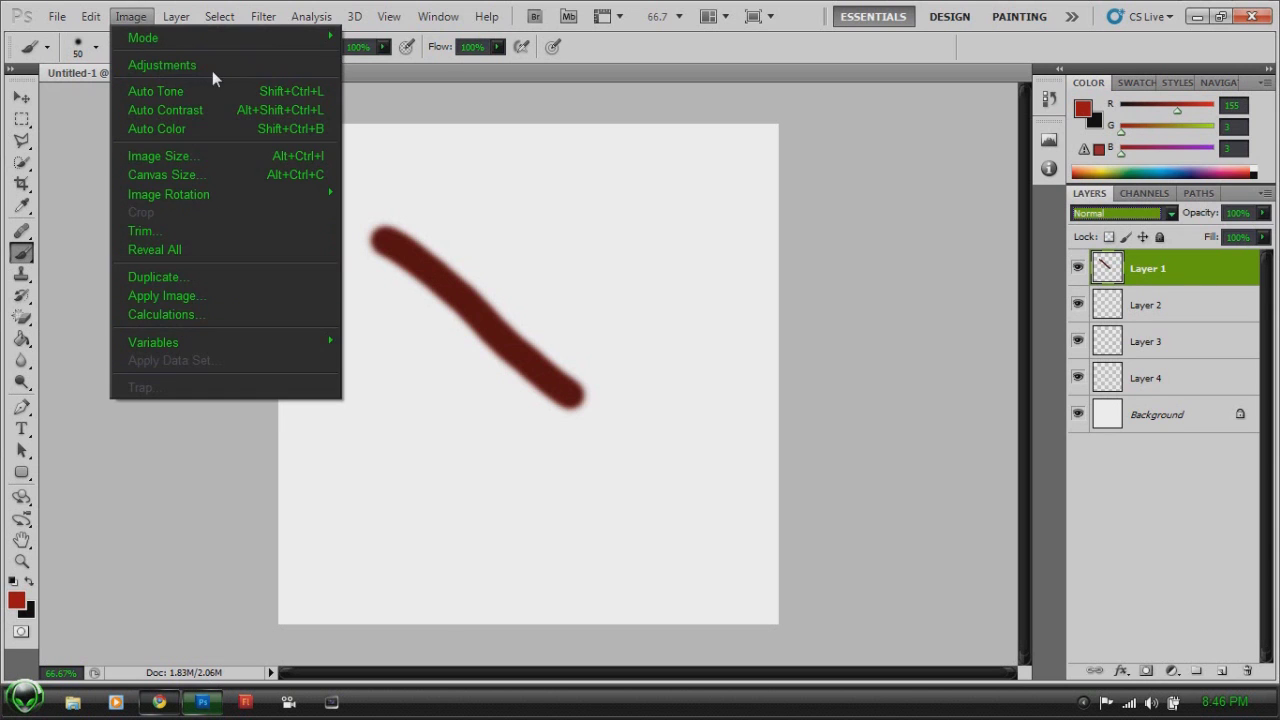
mouse_move(176, 16)
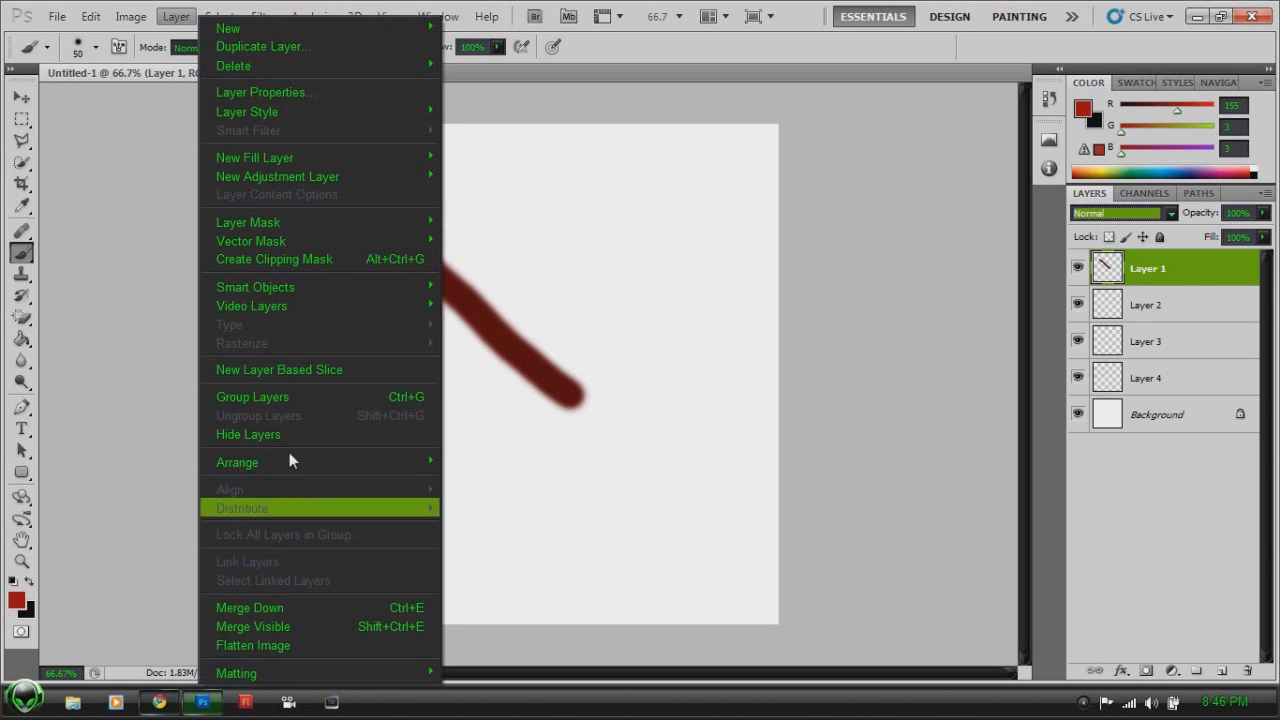
left_click(297, 626)
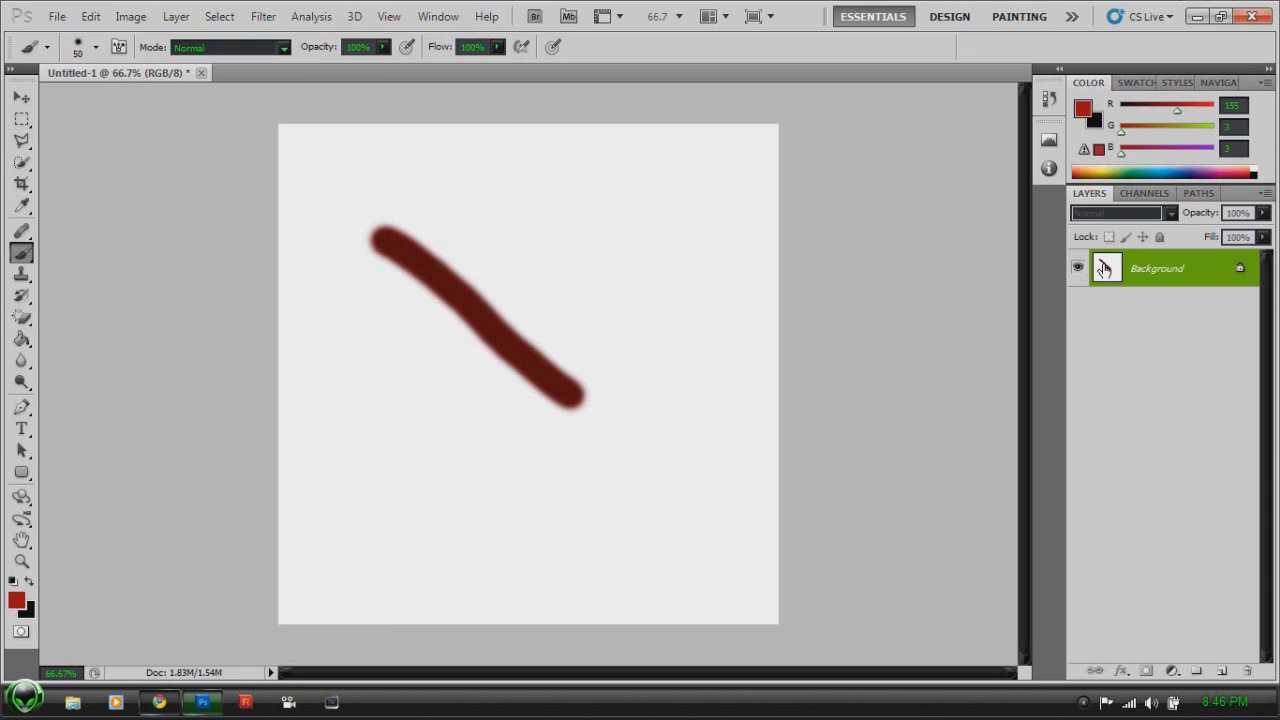
- Paint two red strokes on the Background, then add a new Layer 1 and hide the Background
left_click_drag(530, 241, 809, 509)
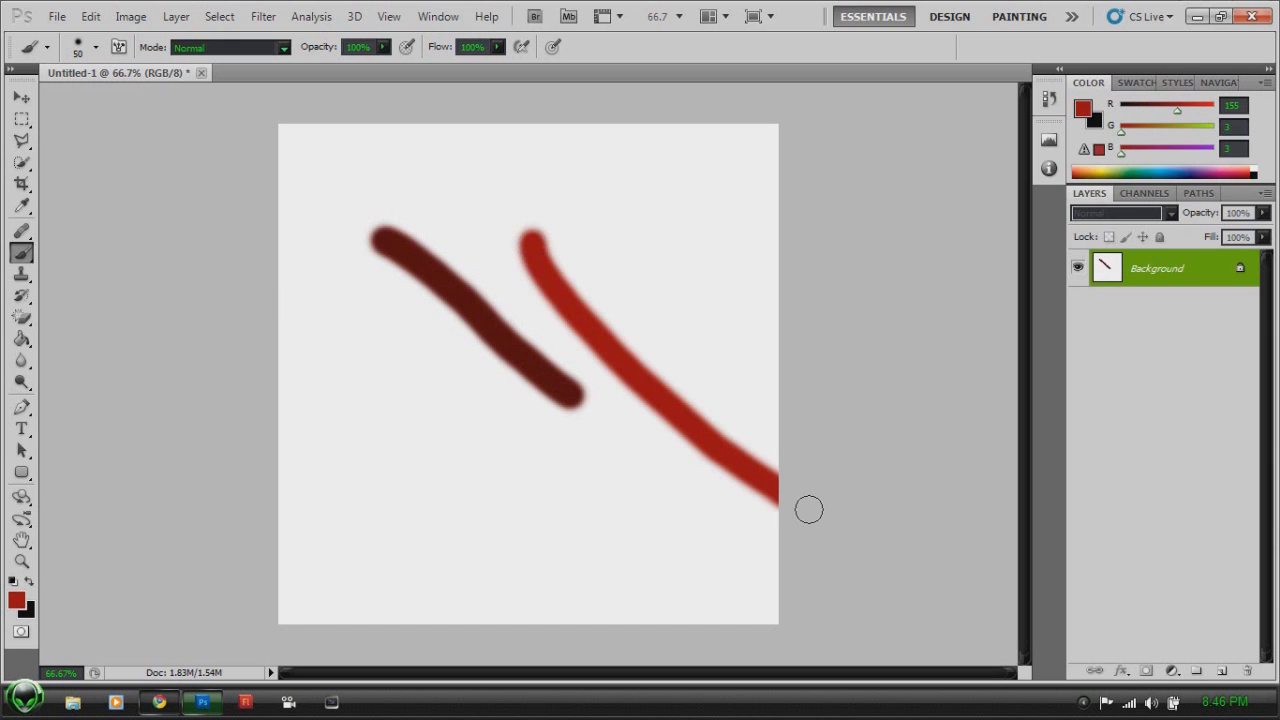
mouse_move(523, 300)
left_mouse_down()
mouse_move(380, 535)
mouse_move(348, 562)
left_mouse_up()
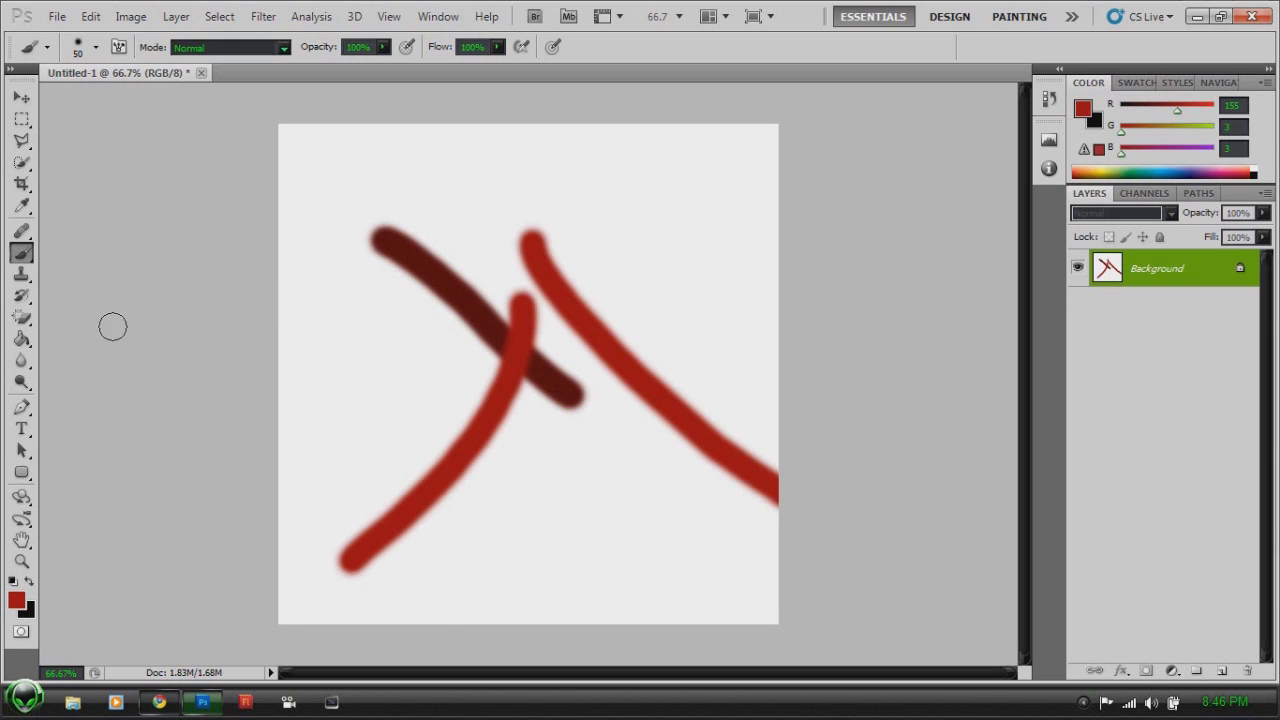
left_click(1221, 670)
left_click(1077, 305)
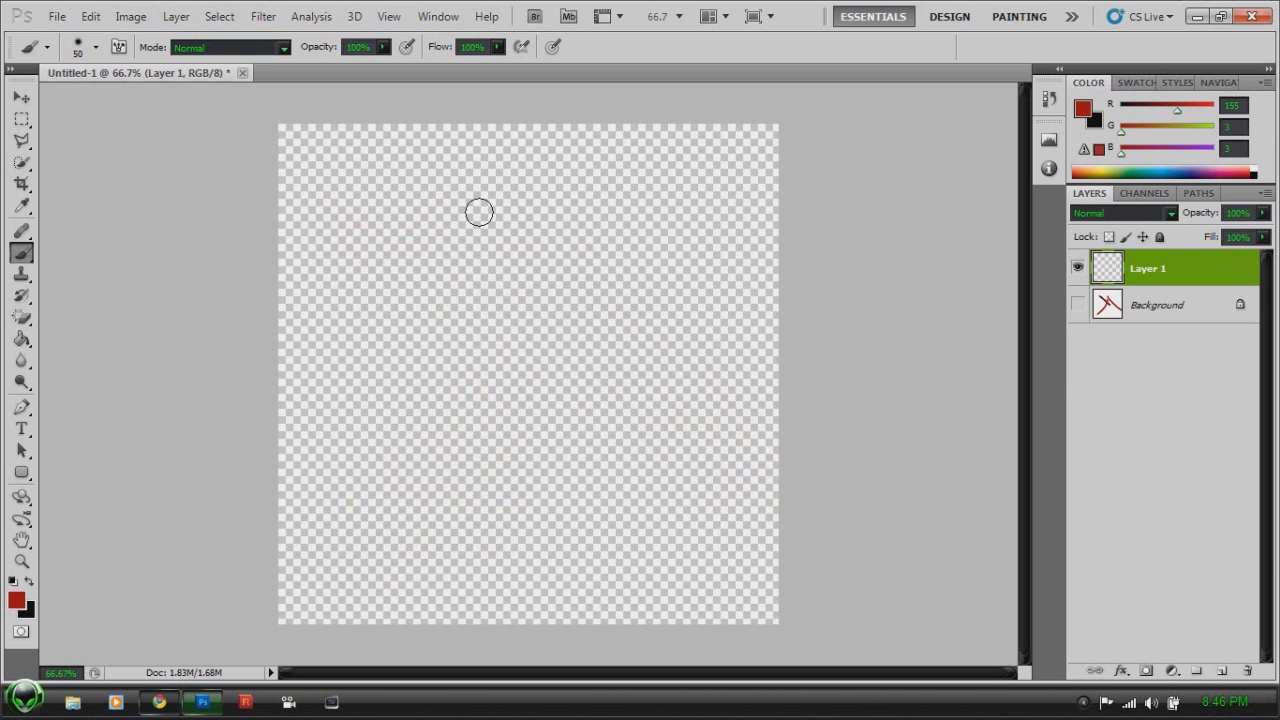
- Paint four red strokes on the new Layer 1: a long vertical one, two short dashes, and a diagonal
left_click_drag(494, 206, 423, 478)
left_click_drag(384, 208, 380, 246)
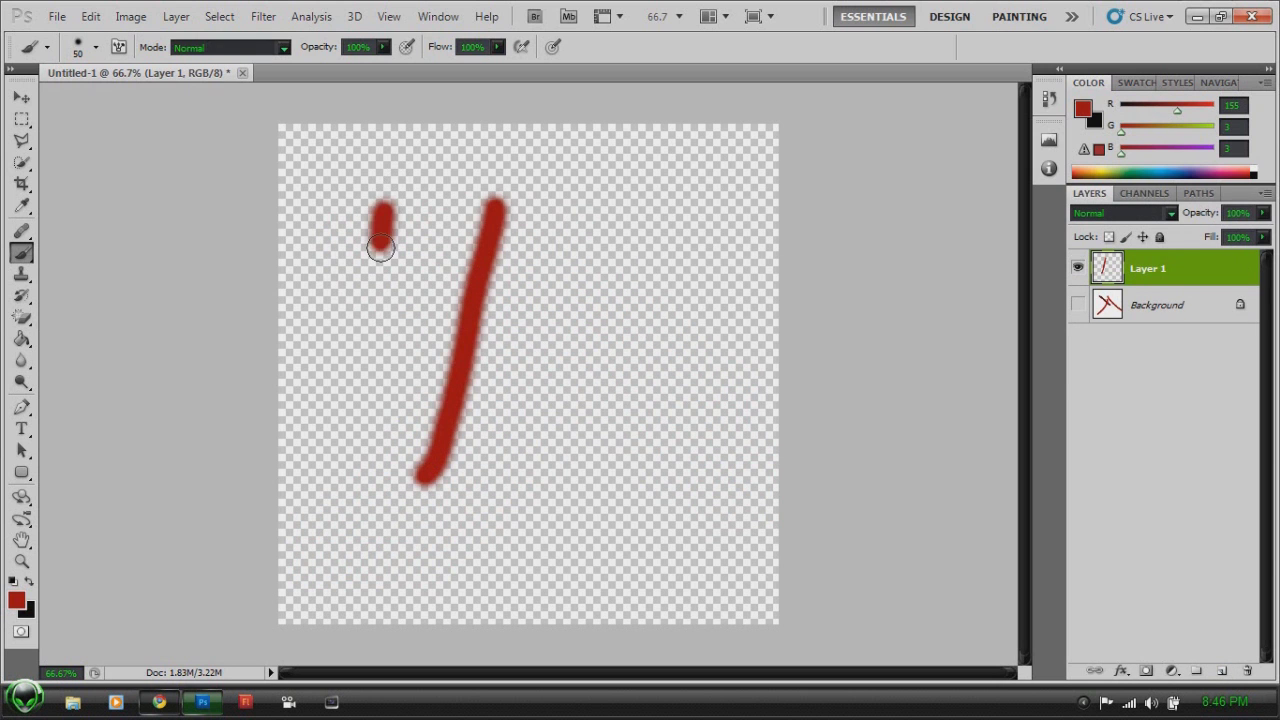
left_click_drag(555, 270, 628, 243)
left_click_drag(470, 338, 603, 518)
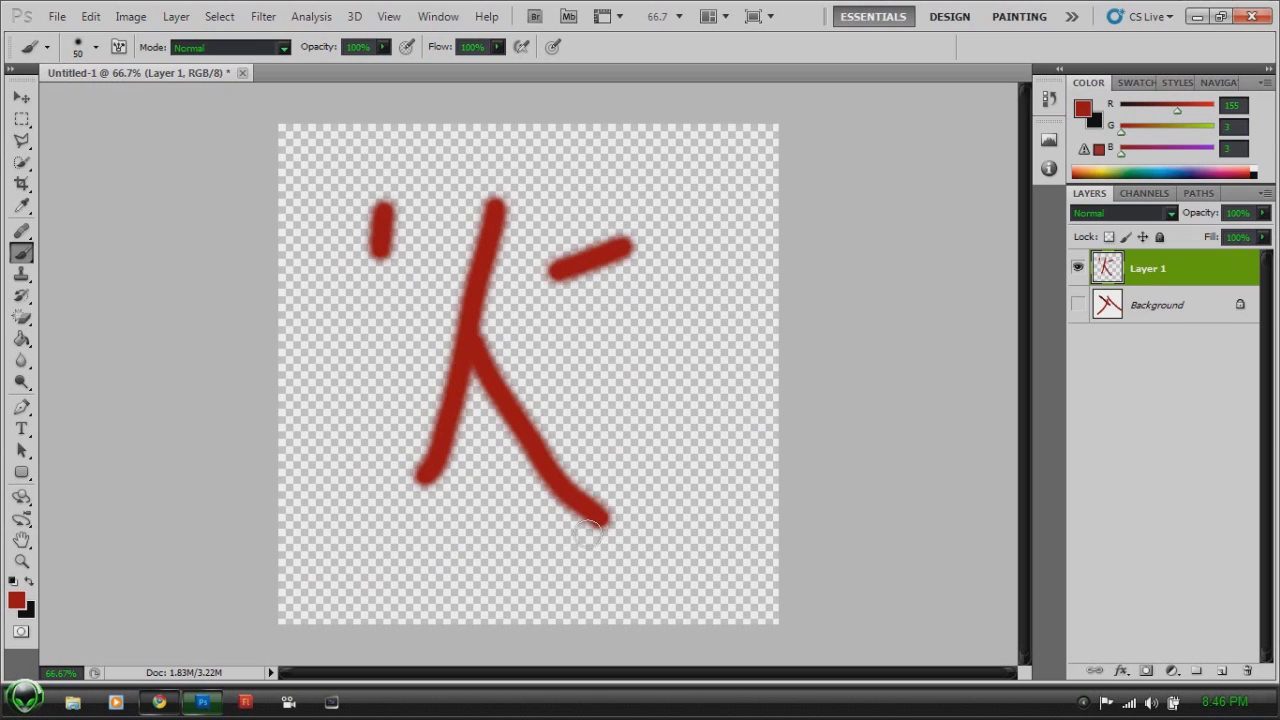